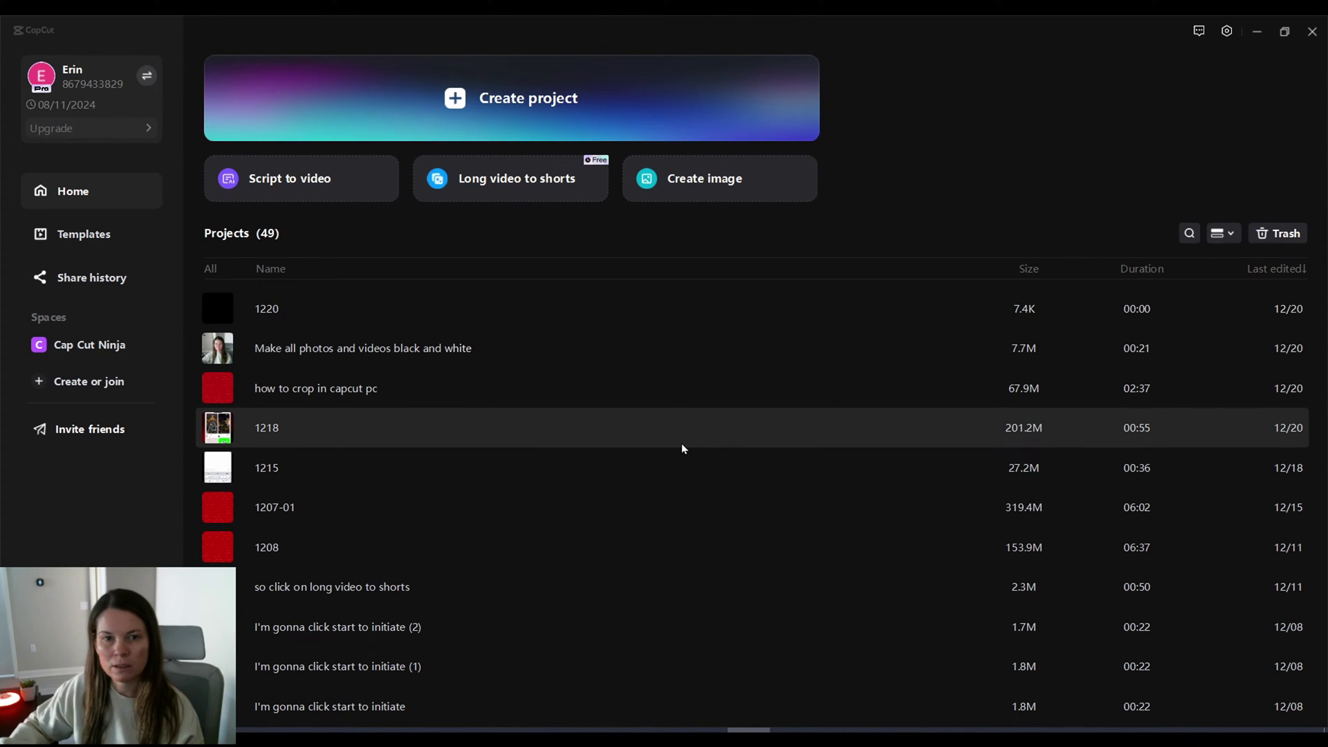
Create a new project and import the photos beach 1 through beach 5.
click(594, 107)
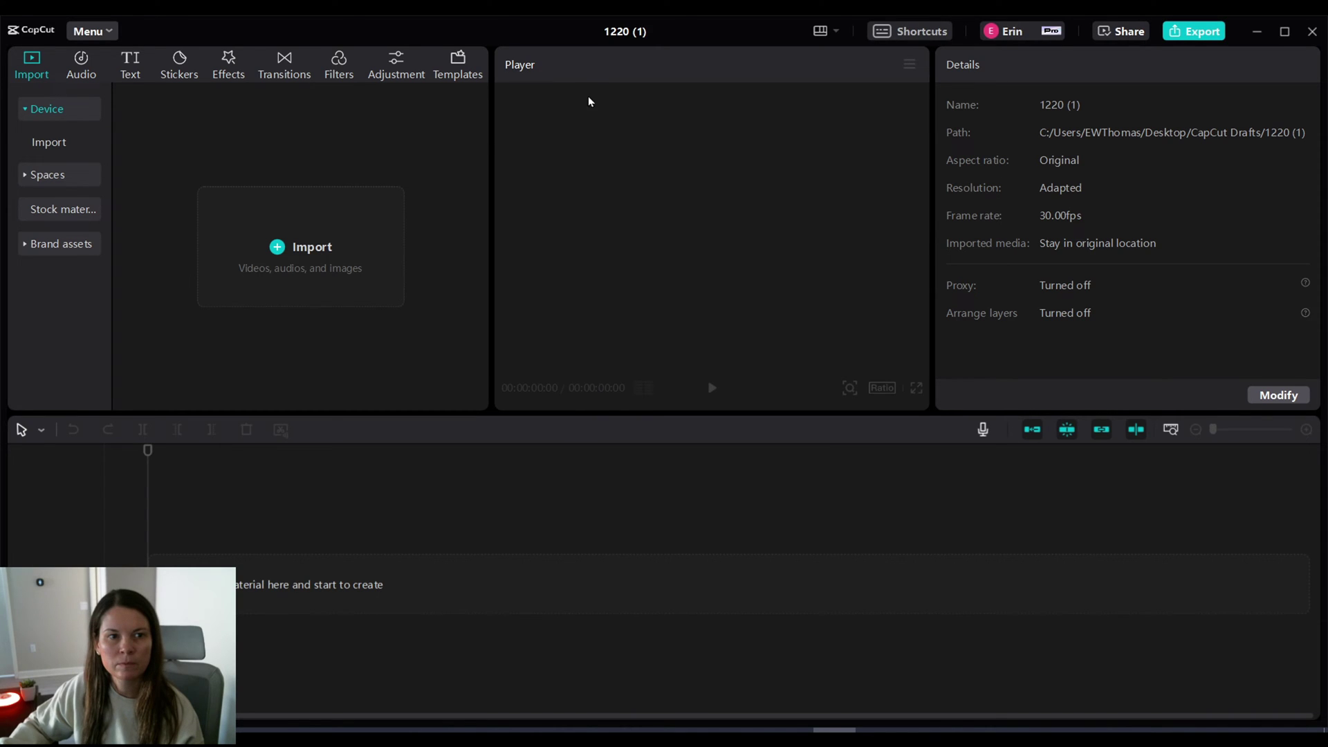
click(324, 252)
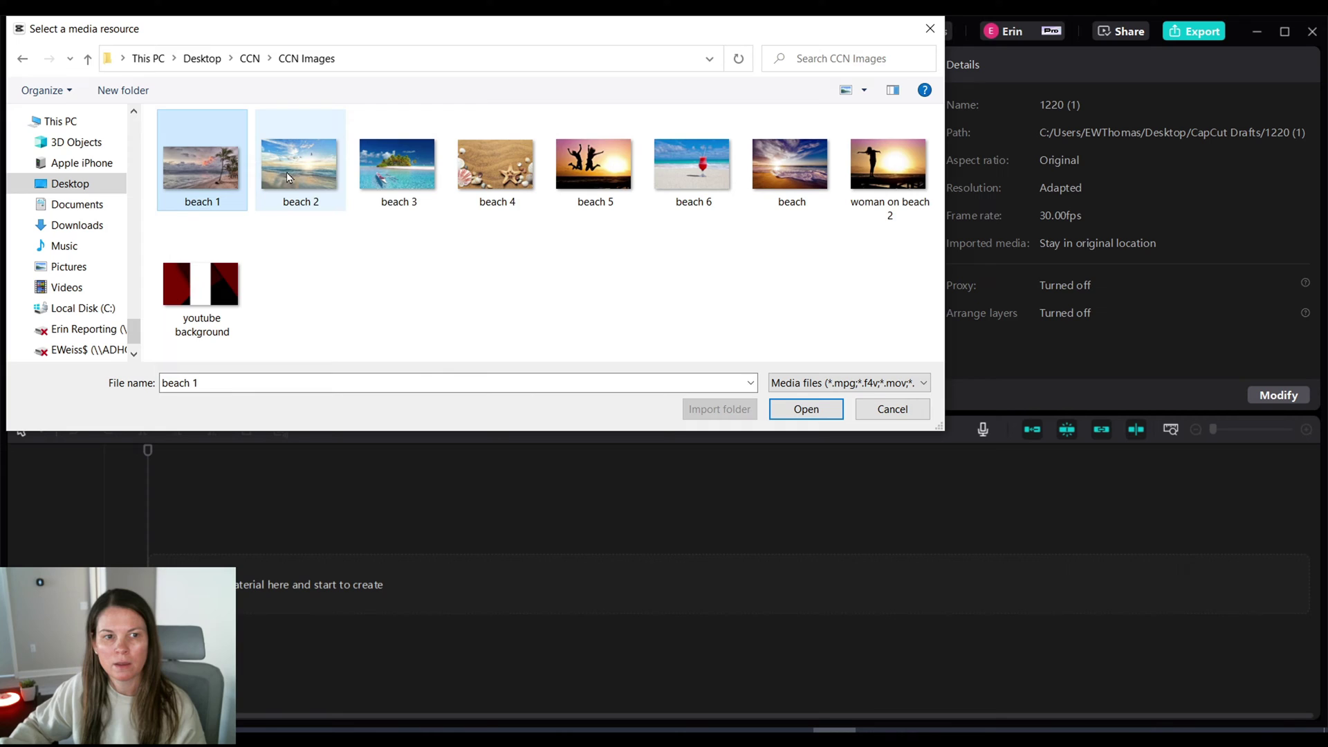
drag(286, 193, 697, 237)
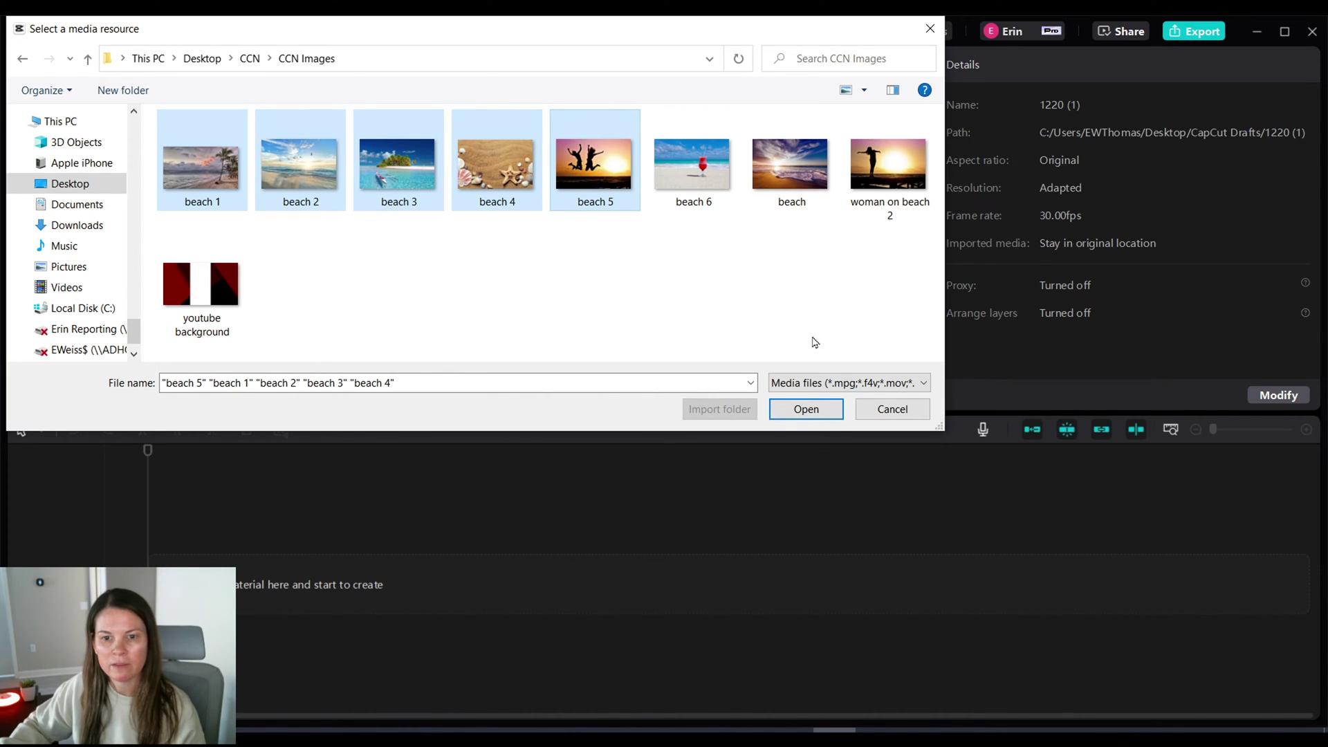
click(805, 409)
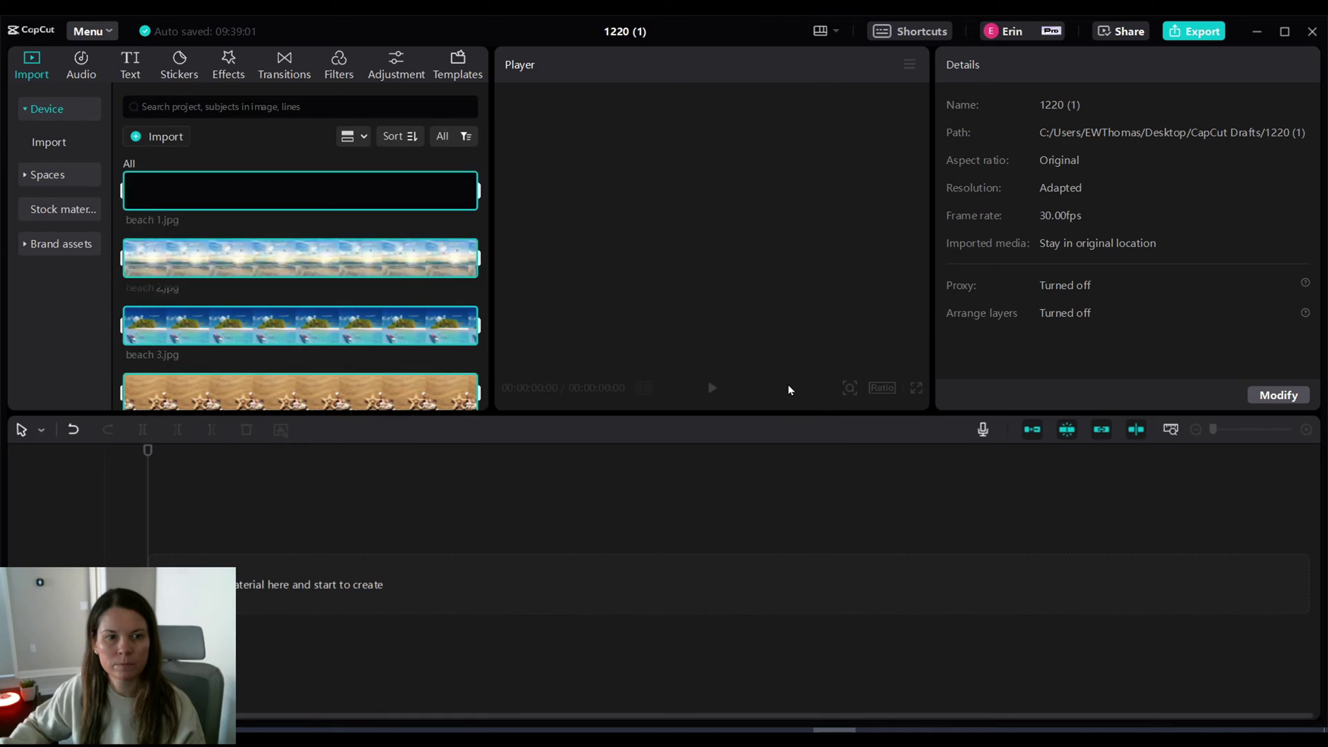
Add all five beach photos to the timeline in order, beach 1 to beach 5.
mouse_move(465, 205)
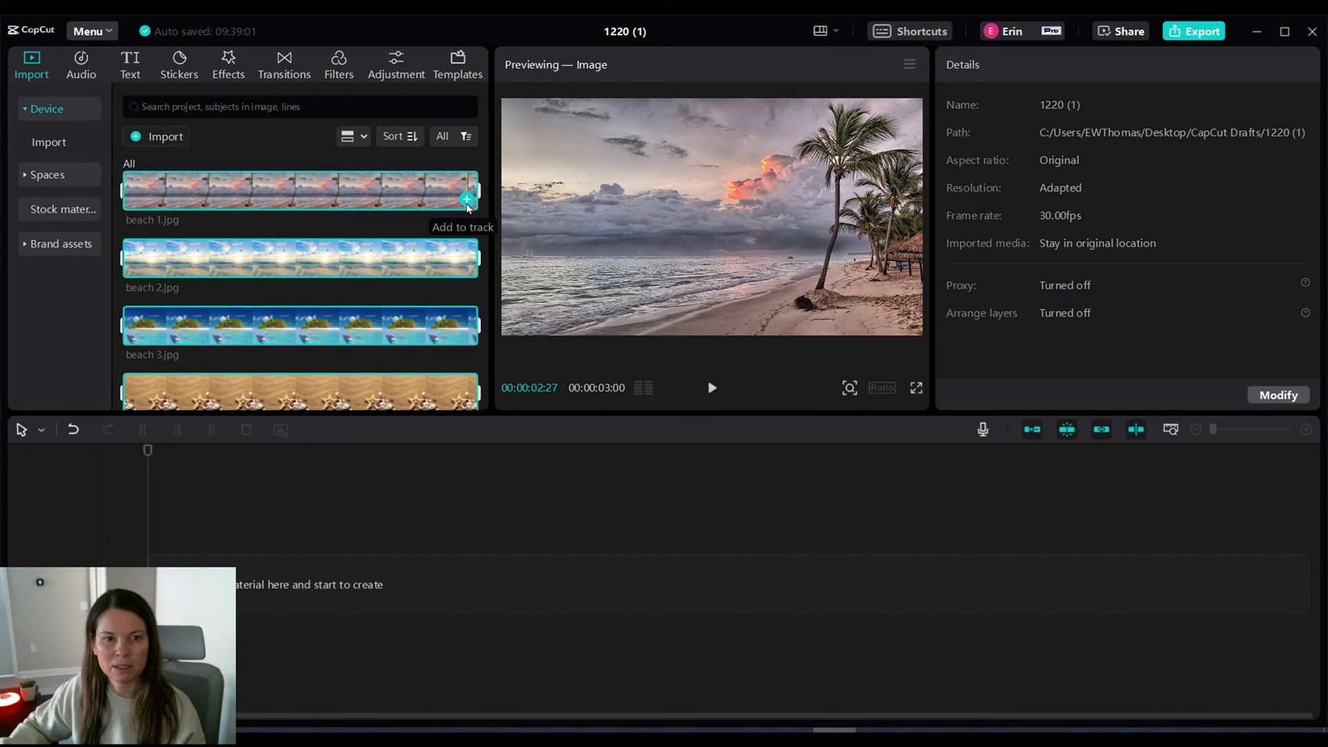
click(466, 199)
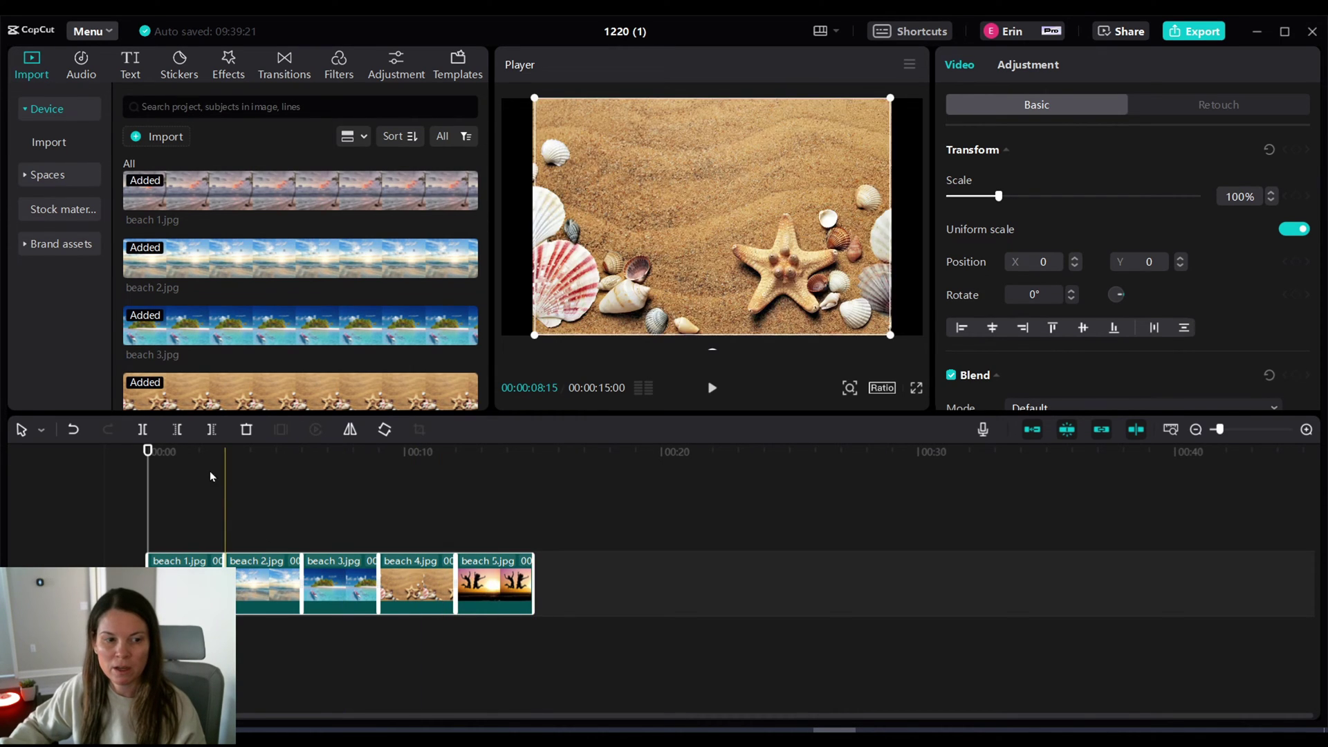
Scale up beach 2 and beach 3 to fill the frame, shifting beach 3 vertically.
click(201, 535)
click(211, 561)
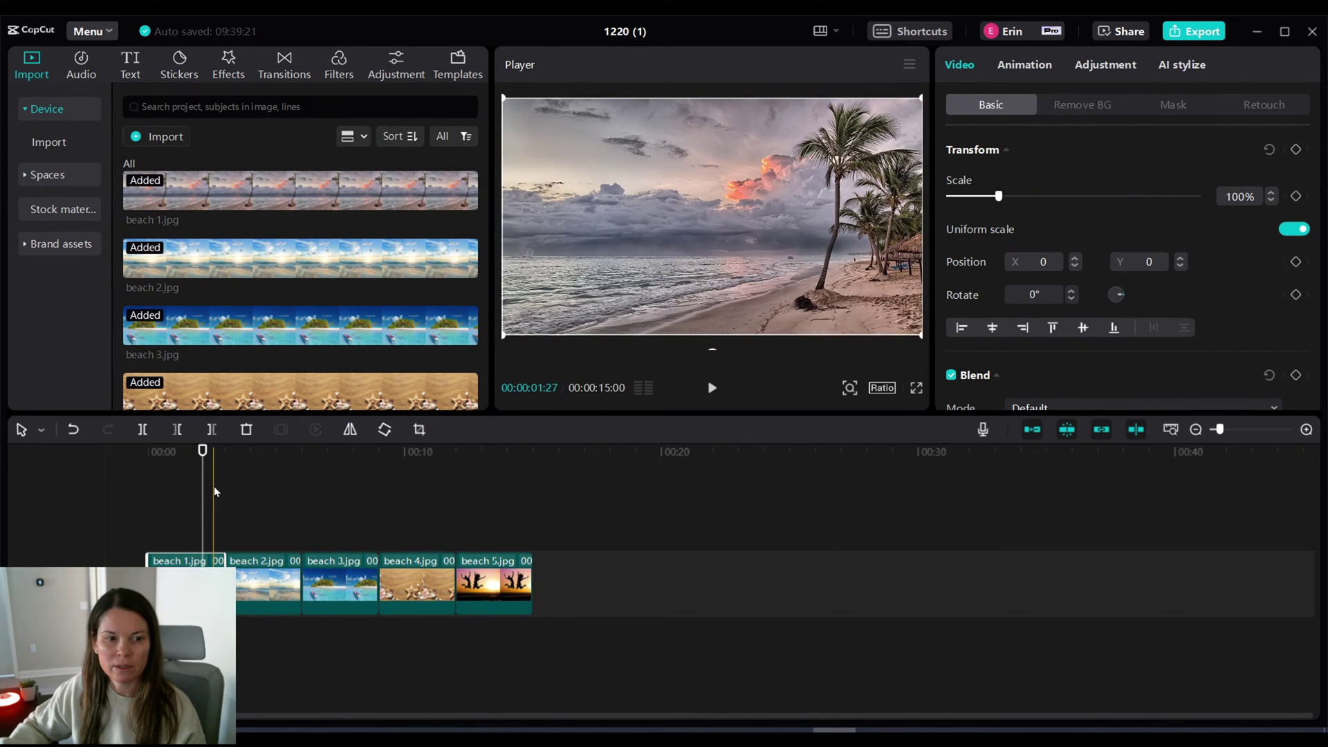
click(268, 453)
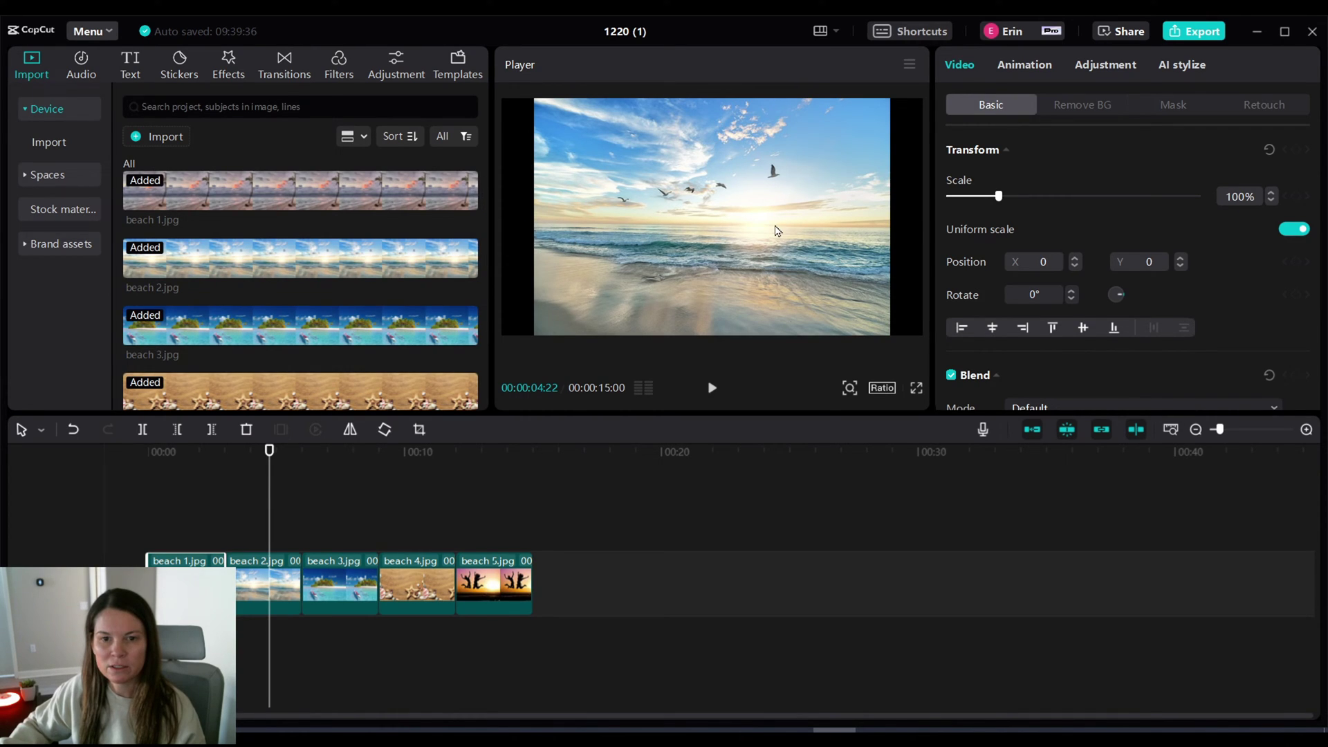
click(276, 581)
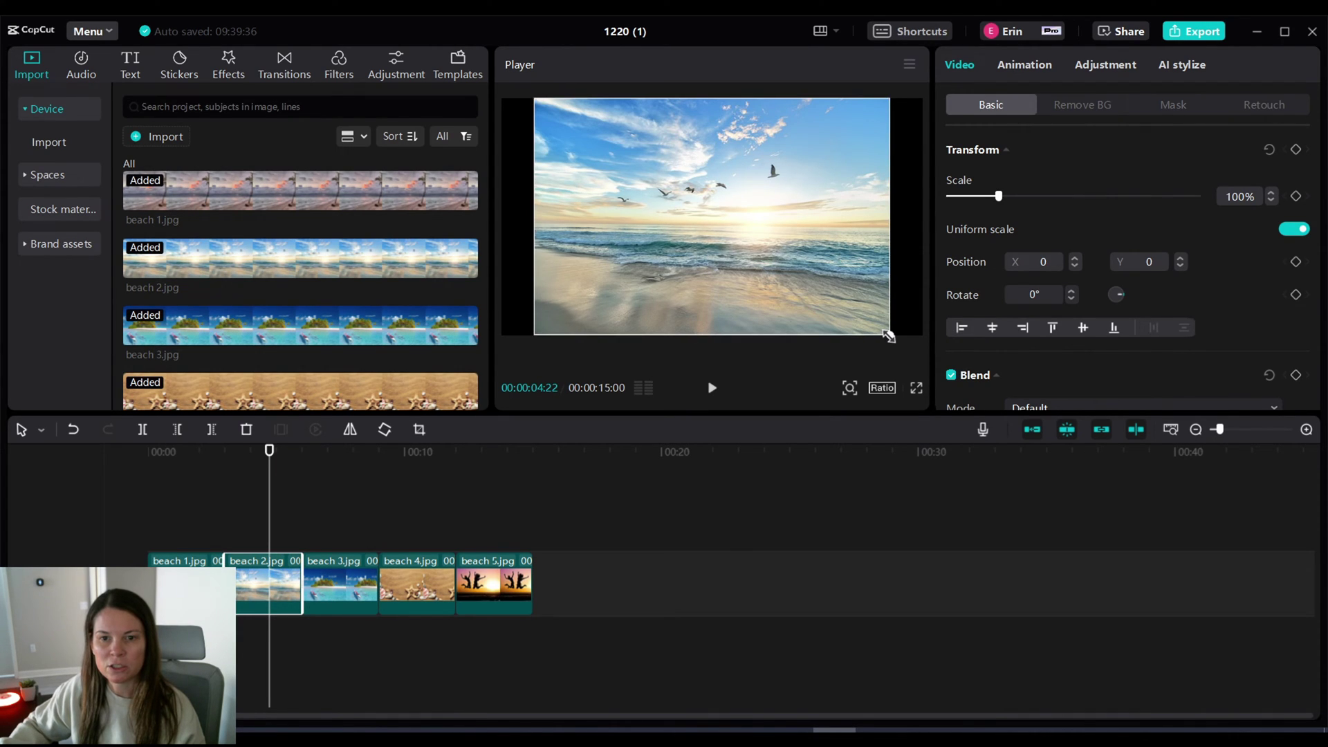
drag(888, 336, 932, 363)
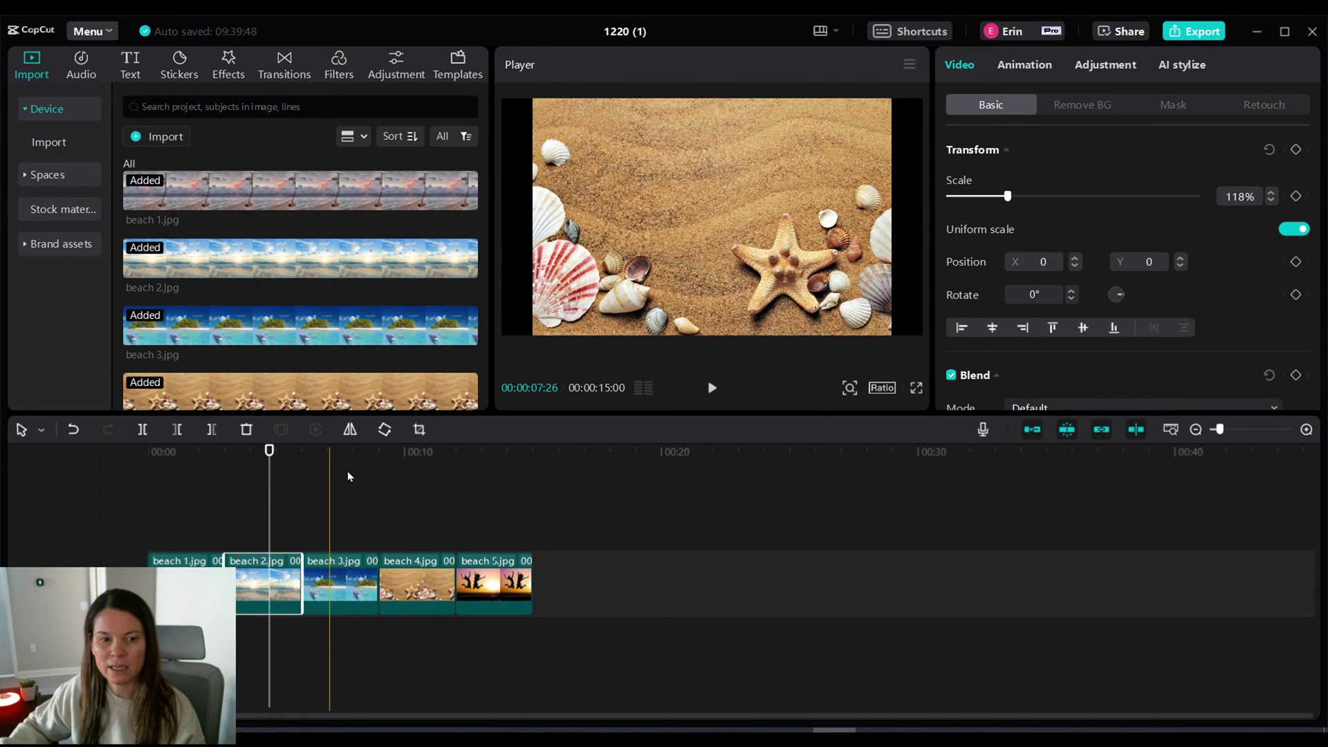
click(339, 585)
click(353, 449)
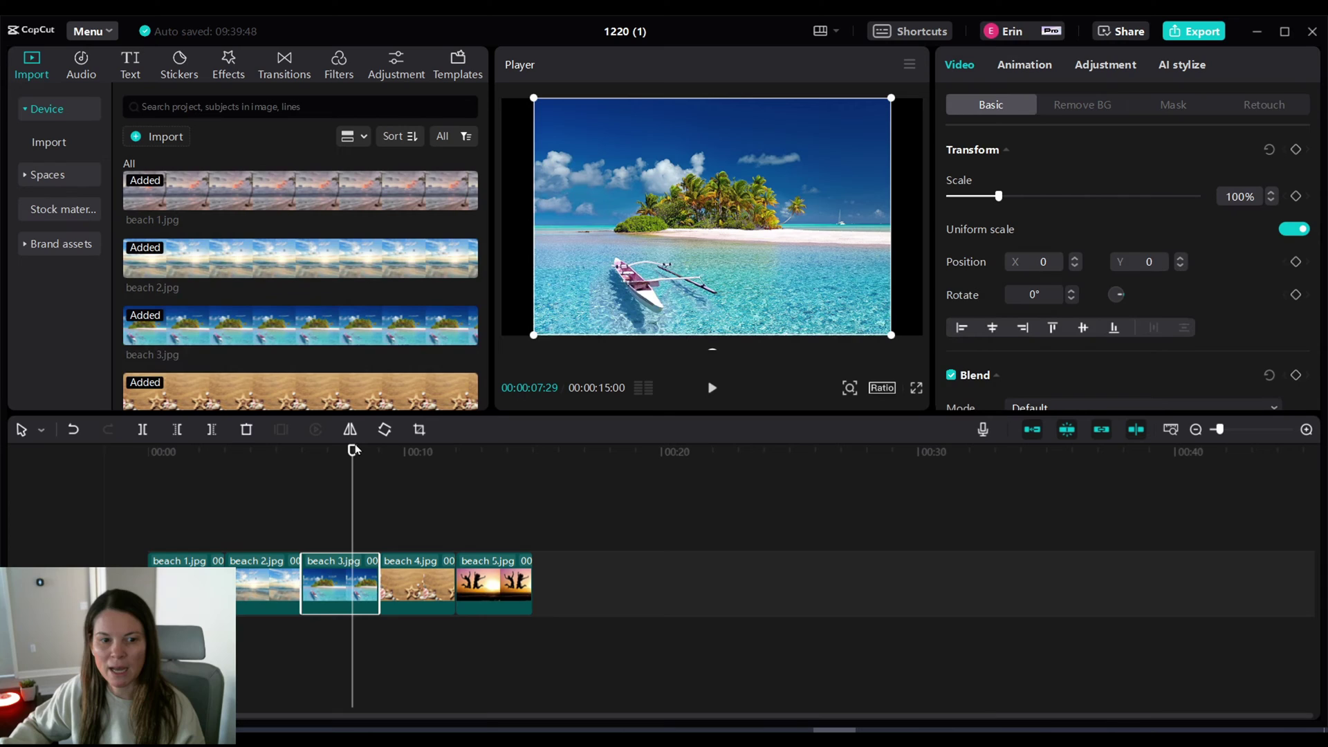
drag(891, 335, 963, 362)
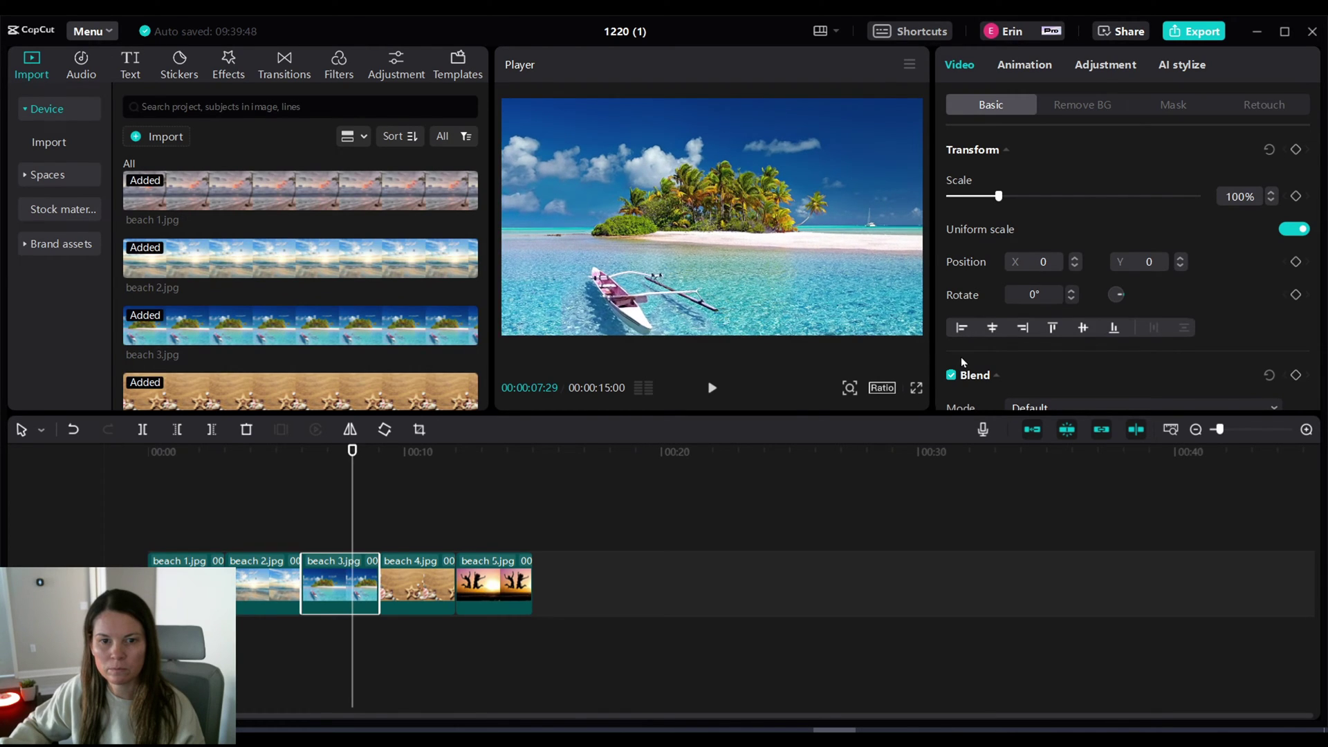
drag(841, 288, 838, 257)
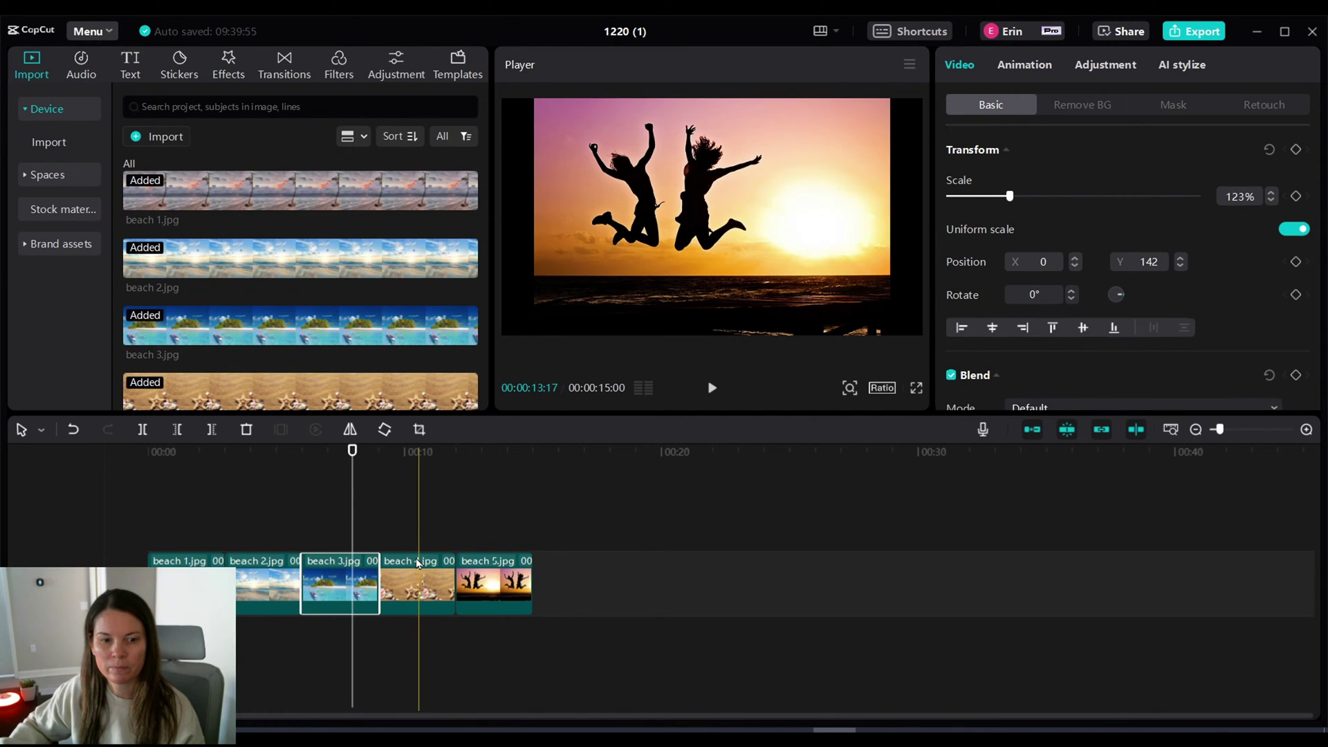
Enlarge beach 4 to 123% and beach 5 to 119% at Y position -201.
click(418, 564)
click(424, 453)
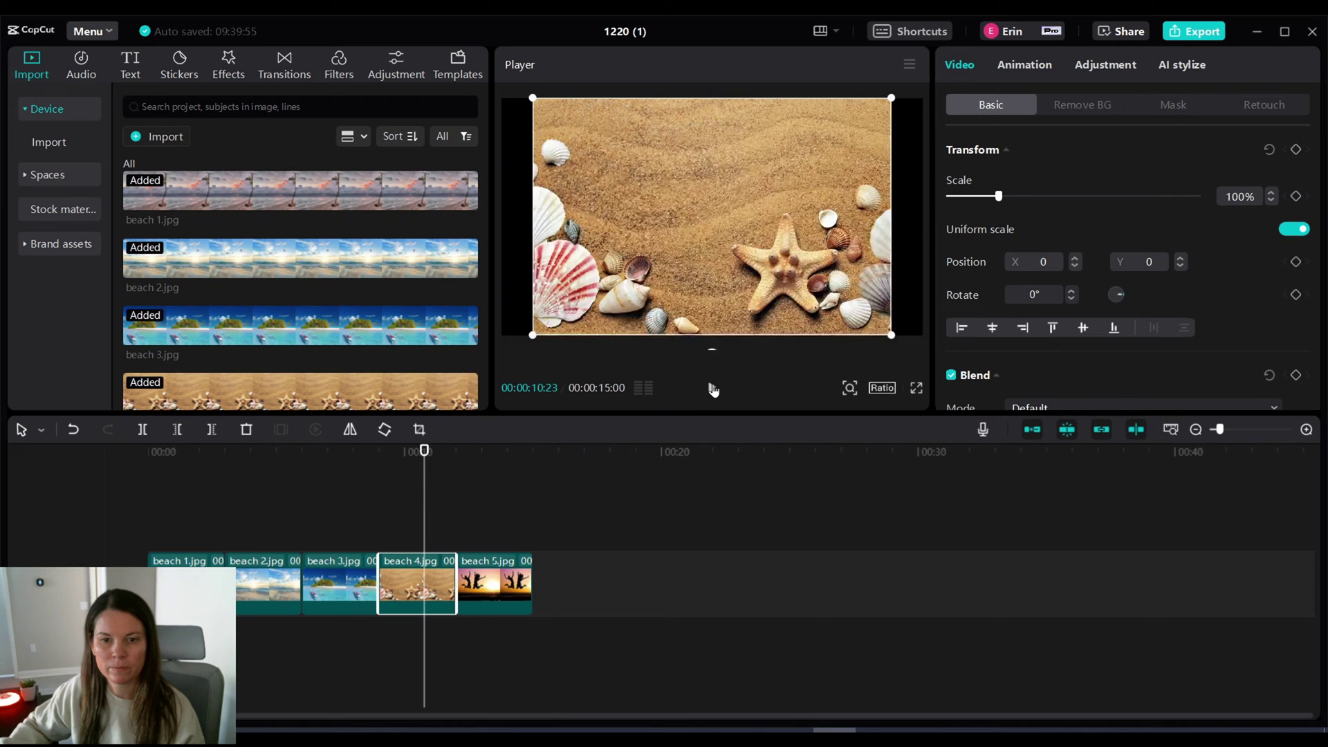
drag(890, 333, 891, 318)
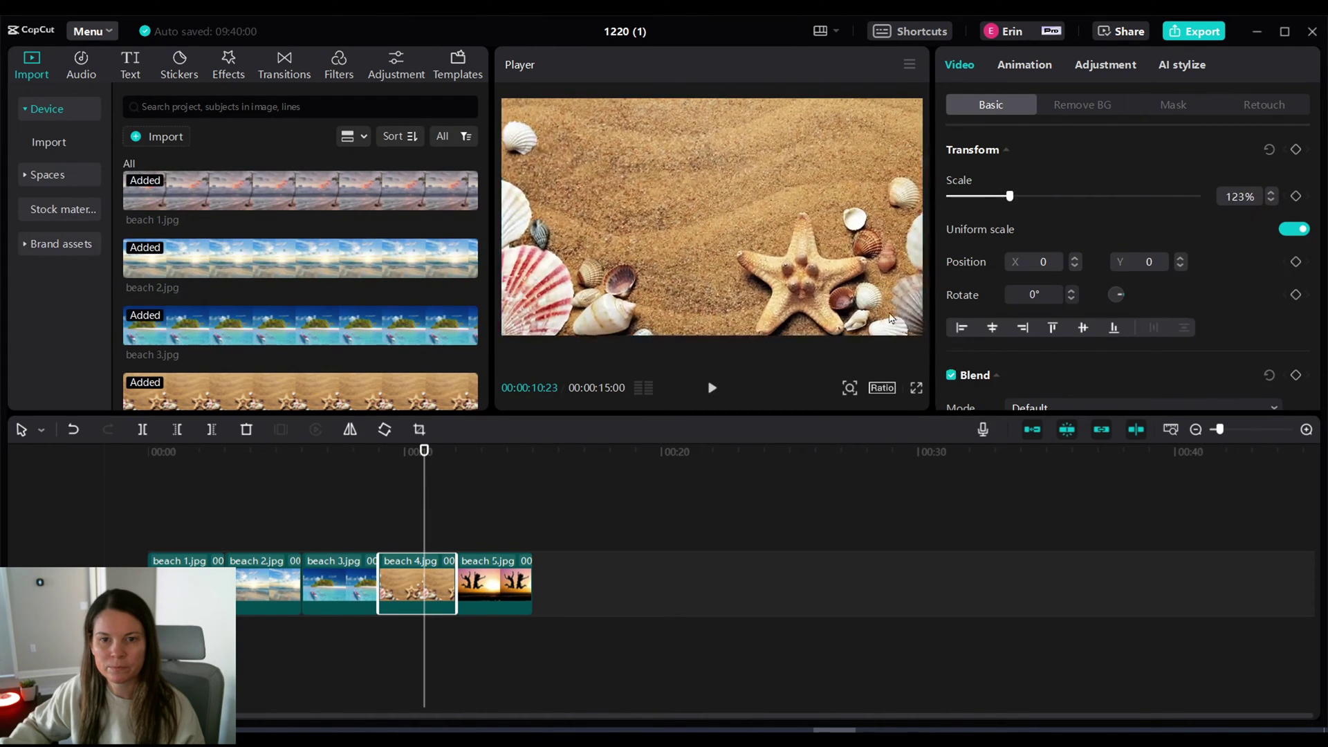
click(511, 583)
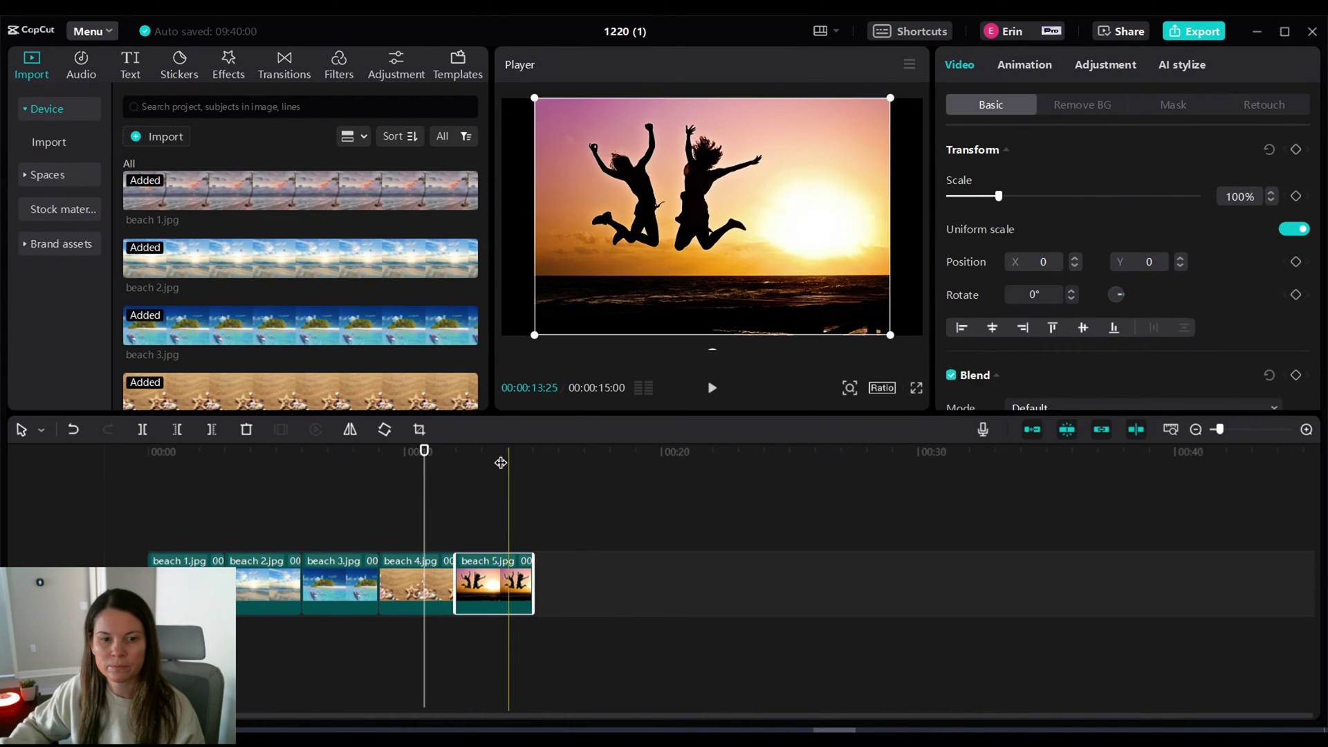
drag(890, 335, 938, 367)
drag(863, 275, 870, 309)
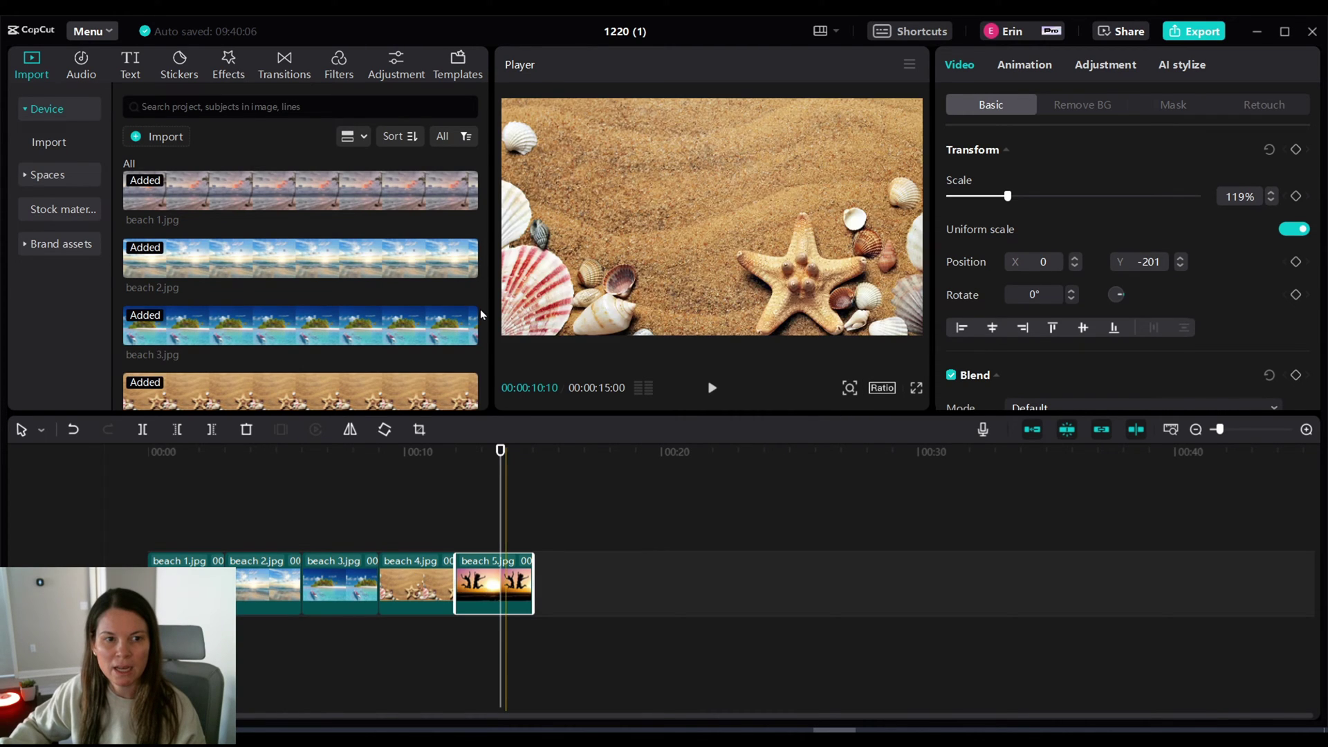
Import the guitarist video alone_-_46637 (Original).mp4 from Desktop > CCN > 1 Video Clips.
click(171, 139)
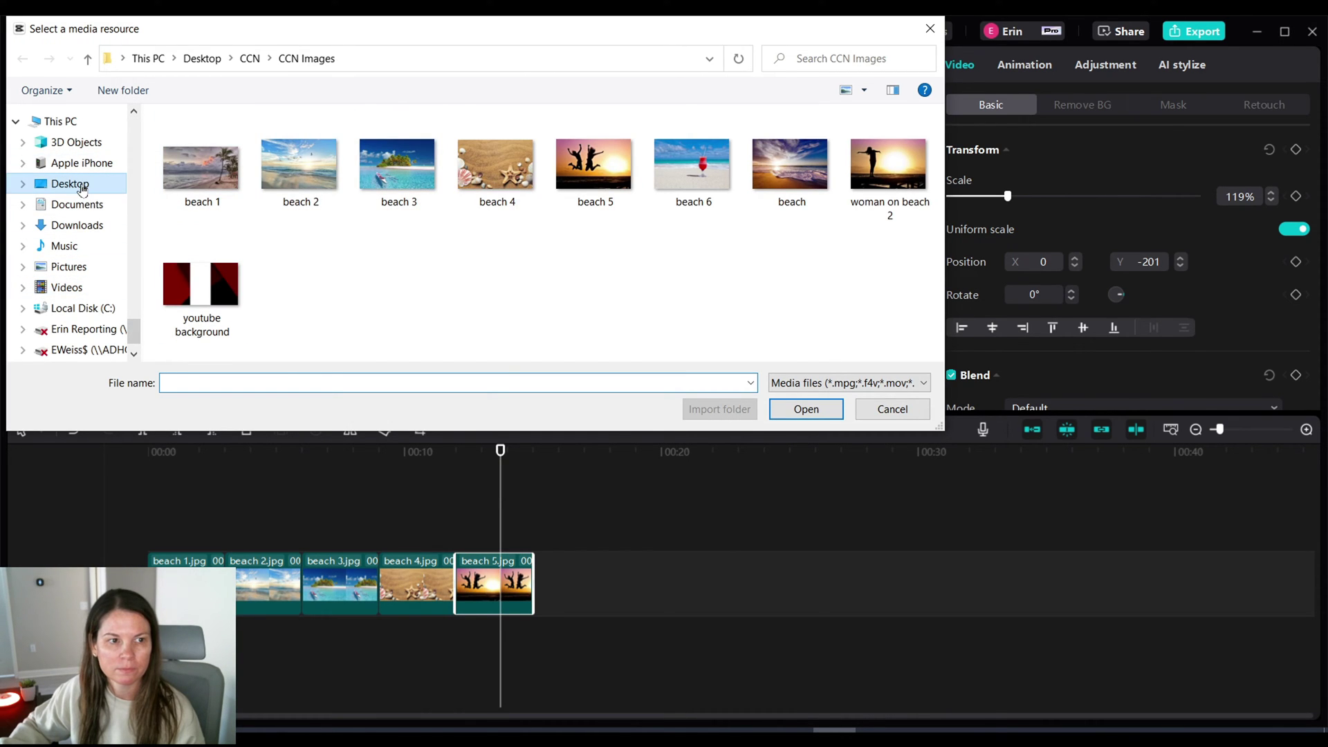
click(70, 183)
double_click(200, 339)
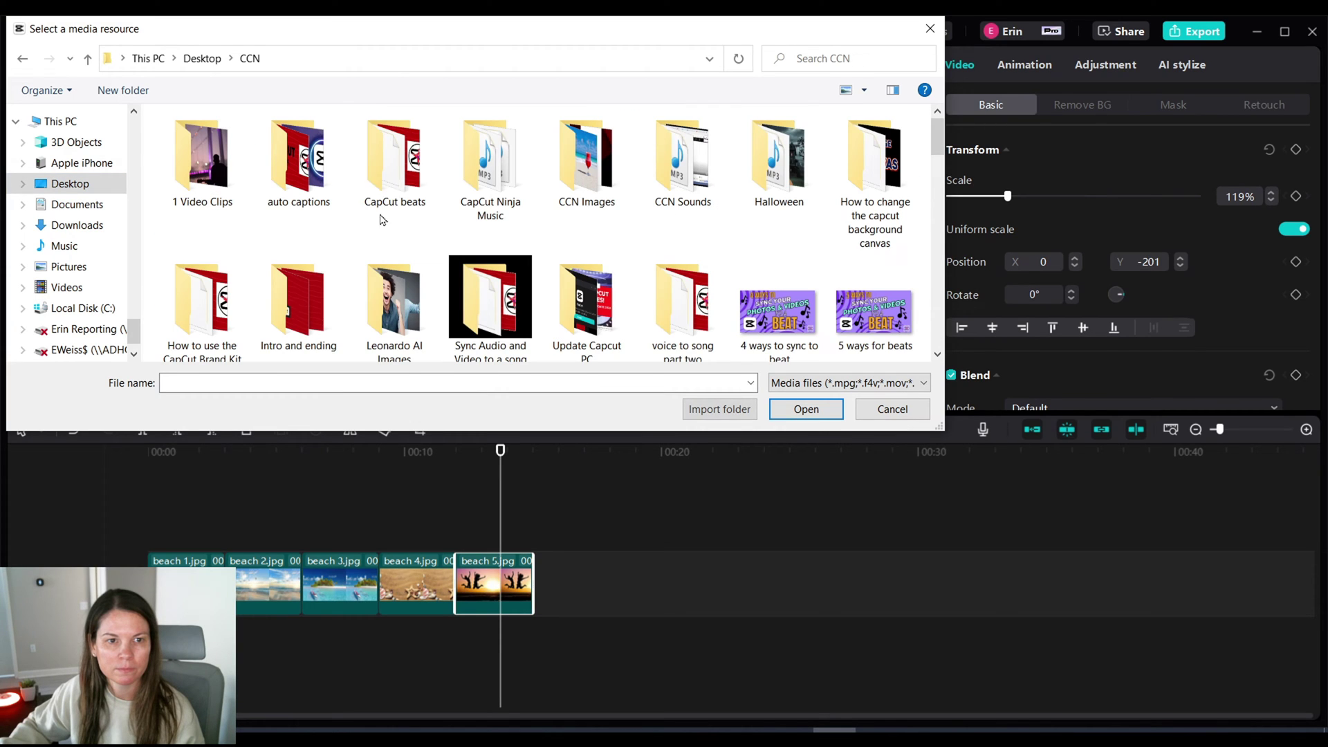
double_click(234, 177)
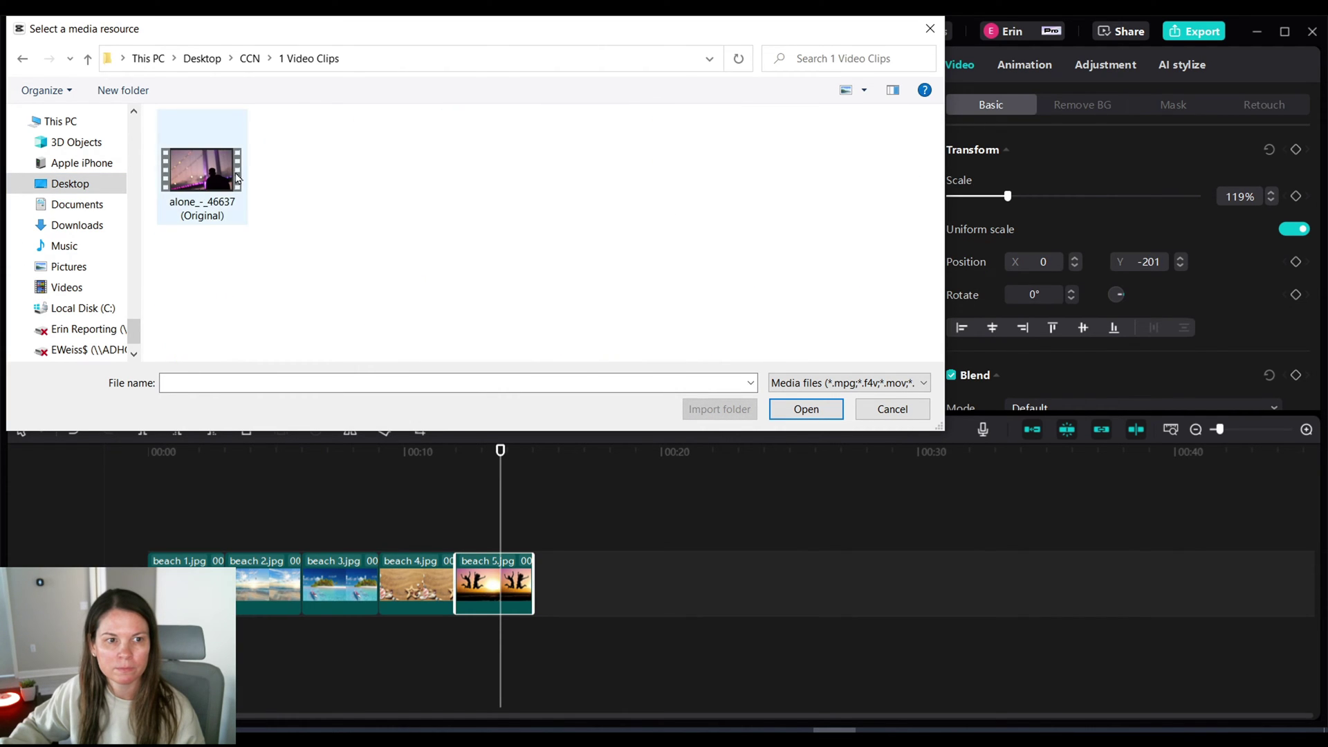
click(236, 177)
click(806, 409)
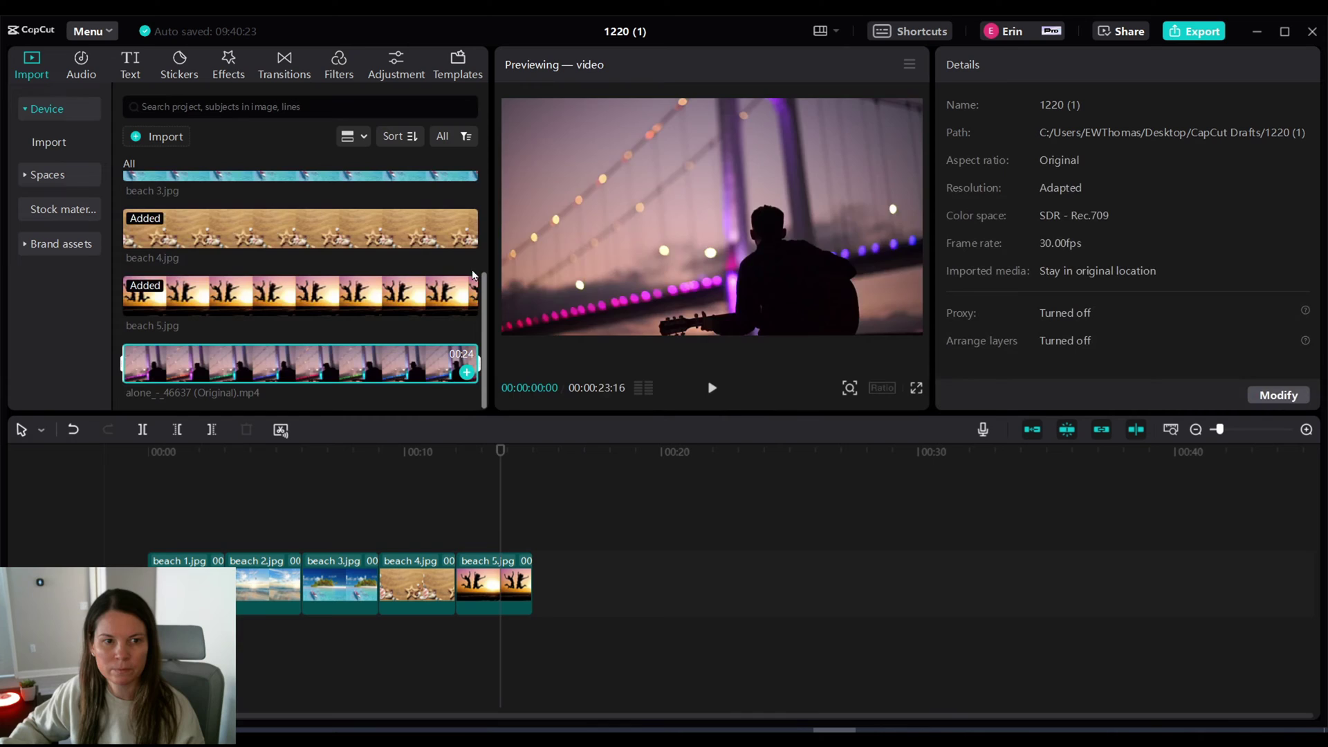
Place the guitarist video after beach 5 and trim it so the project runs 00:00:19:12.
click(467, 373)
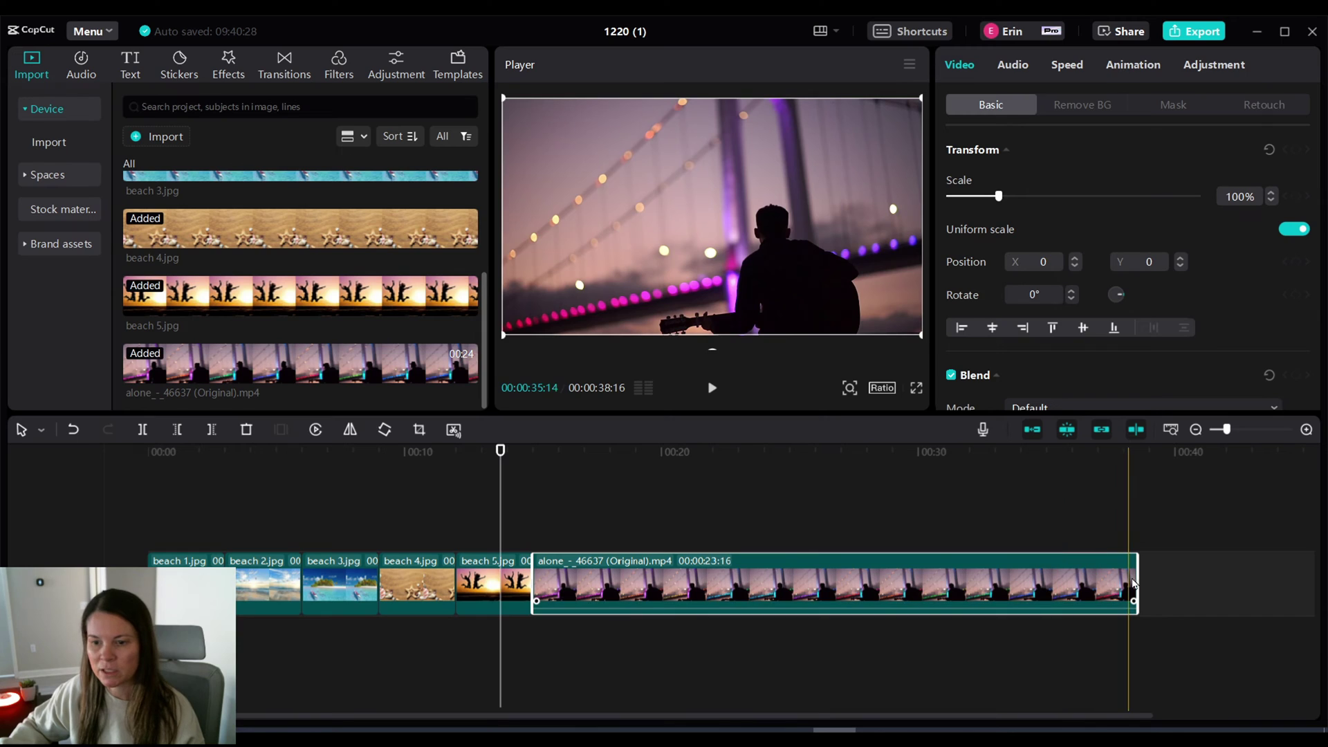
drag(1133, 583, 624, 595)
click(726, 605)
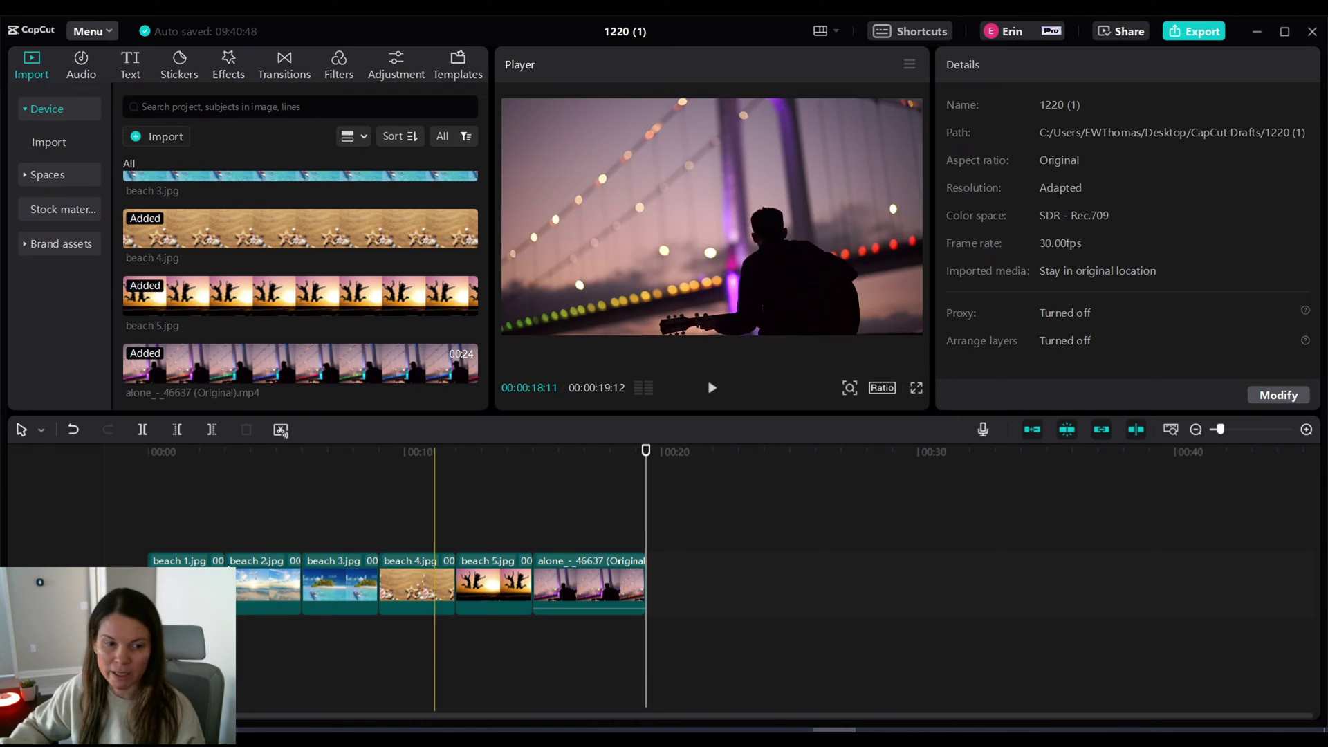
Select beach 1.jpg and bring up its Adjust sliders to drop saturation to -50.
click(182, 574)
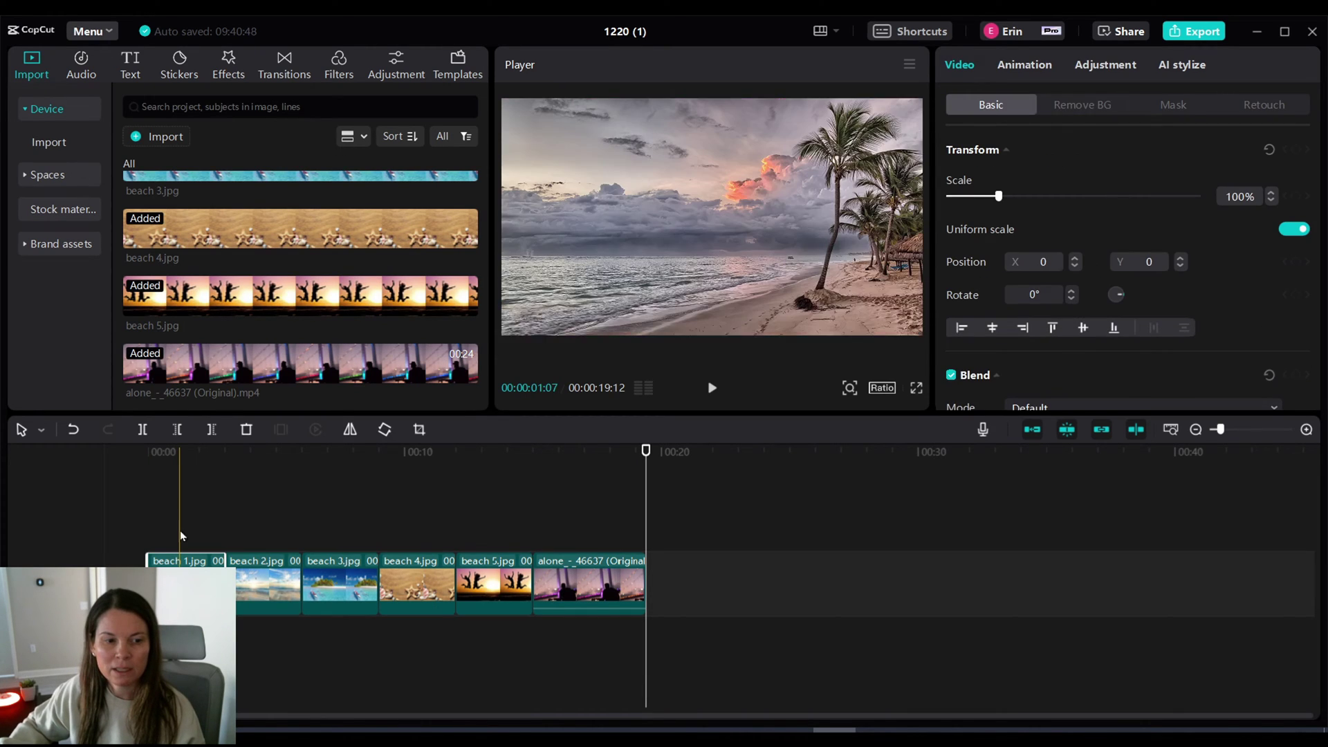
click(180, 460)
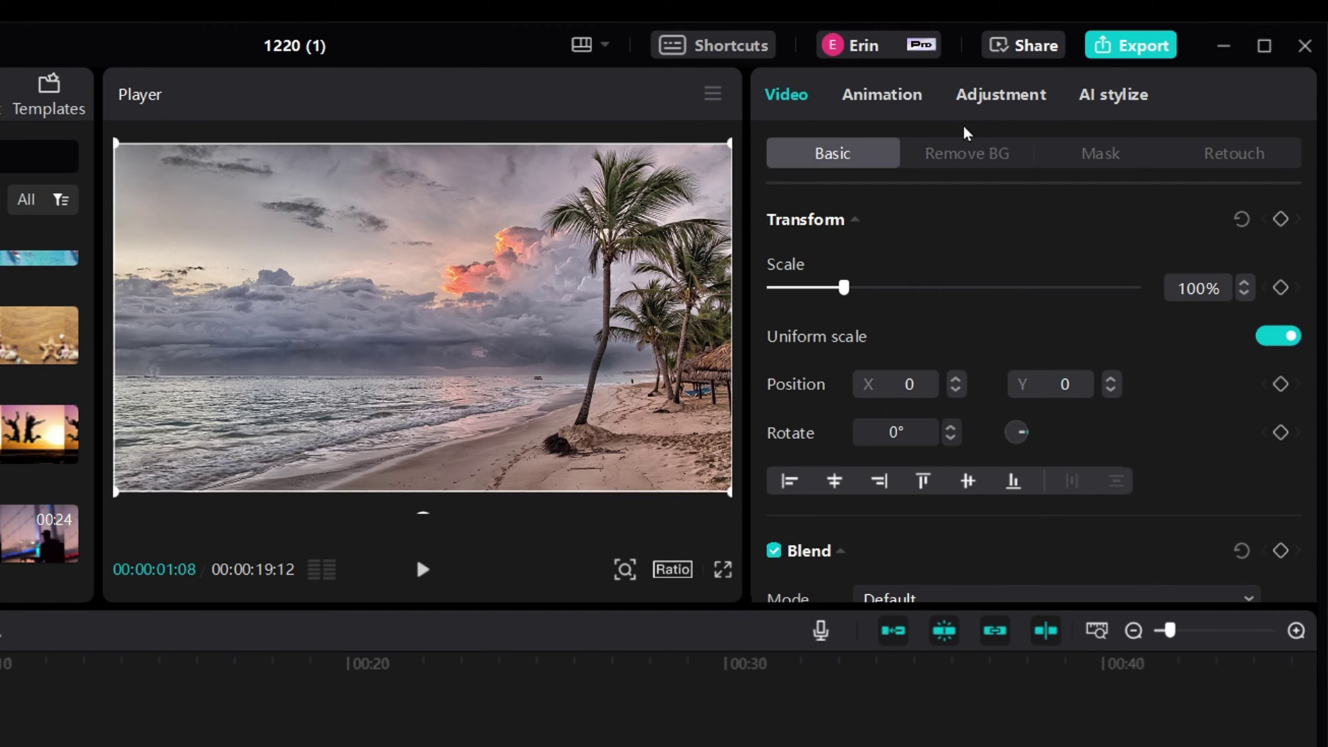
click(1010, 97)
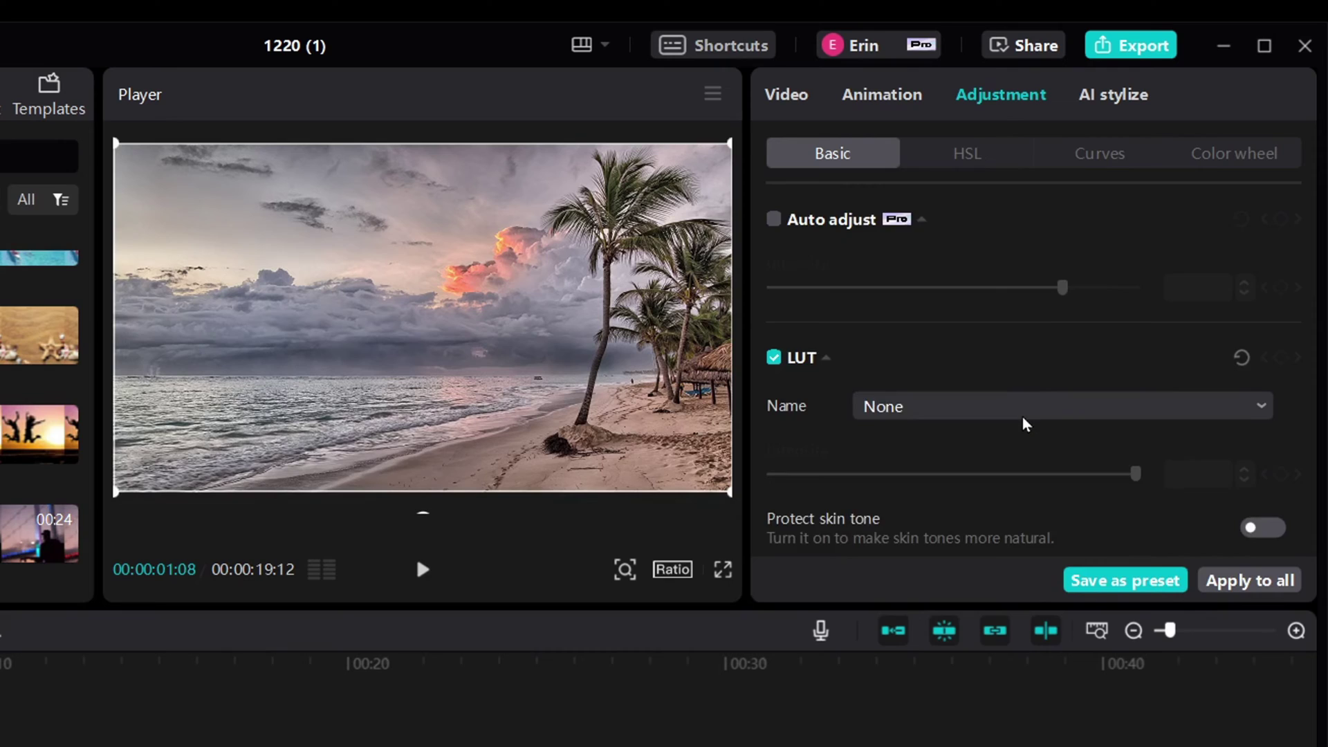
scroll(1025, 423, down, 5)
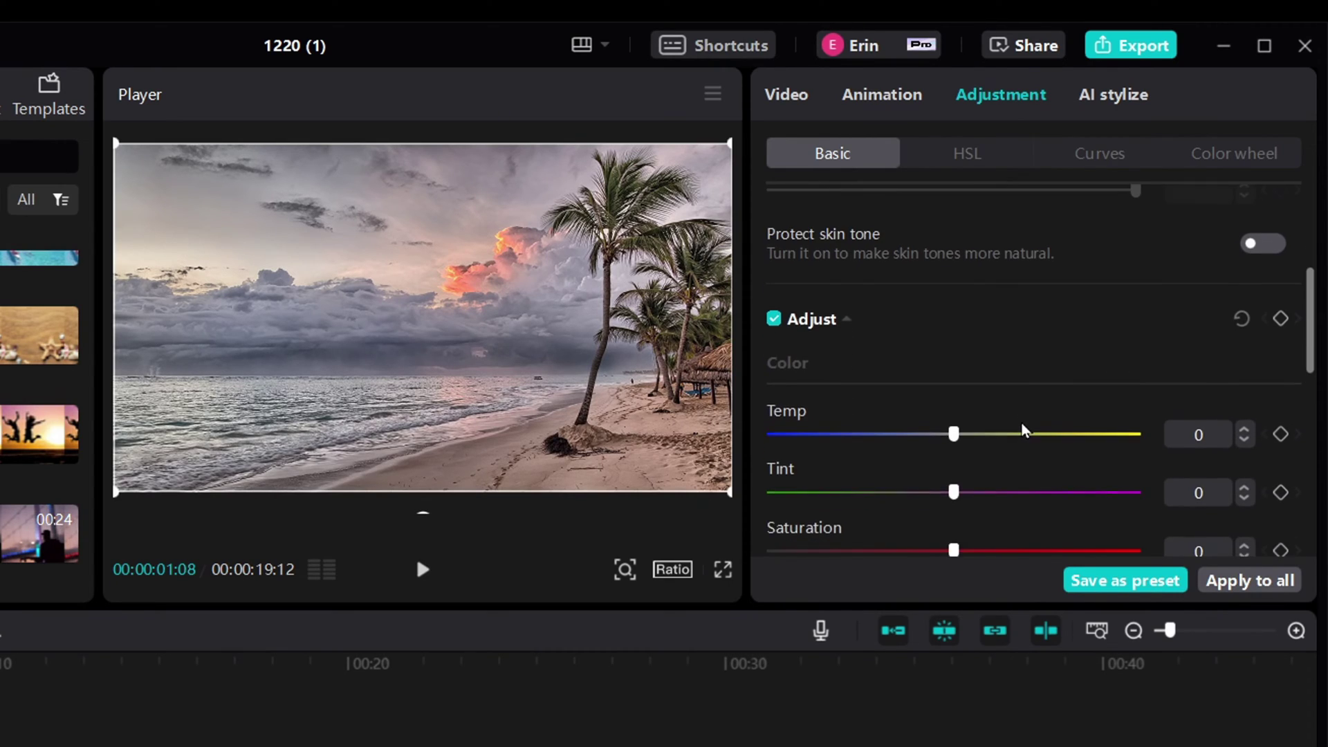
scroll(1026, 429, down, 1)
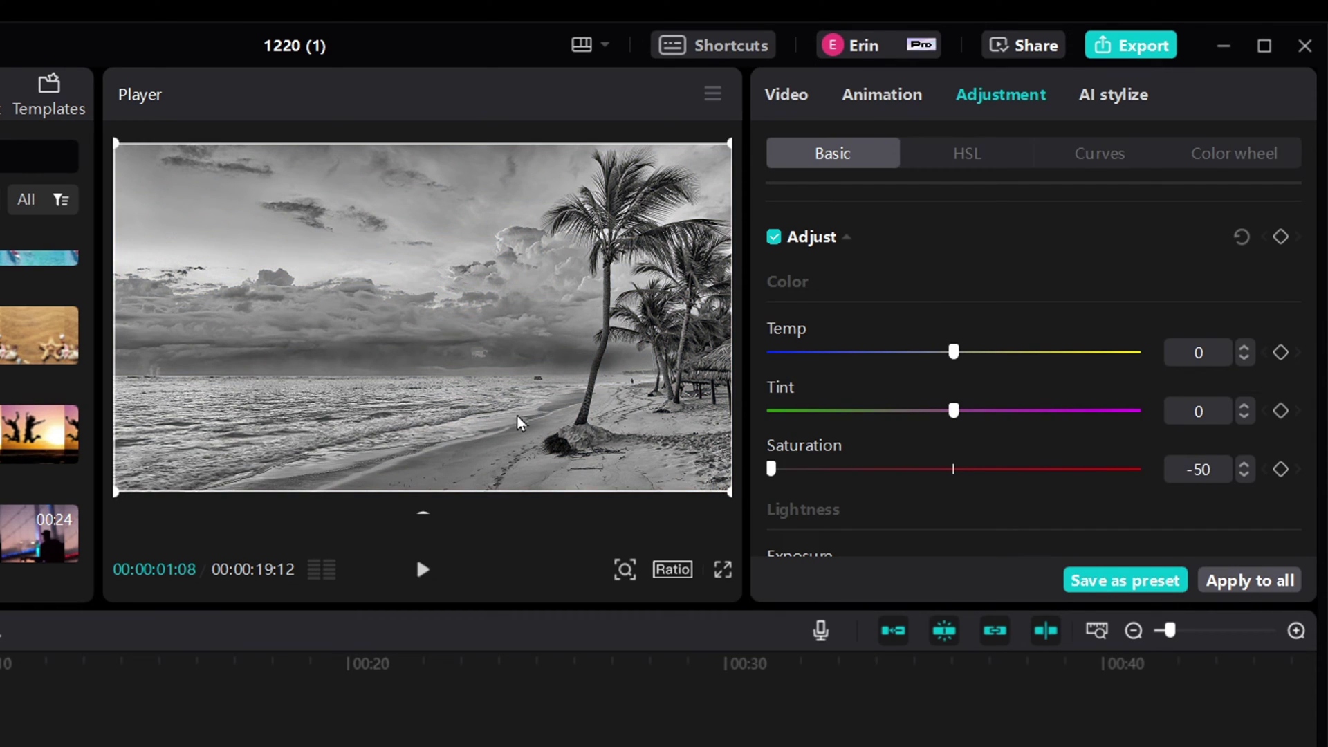
Set contrast 28, highlight 14 and shadow 6, leaving exposure at 0.
scroll(925, 440, down, 5)
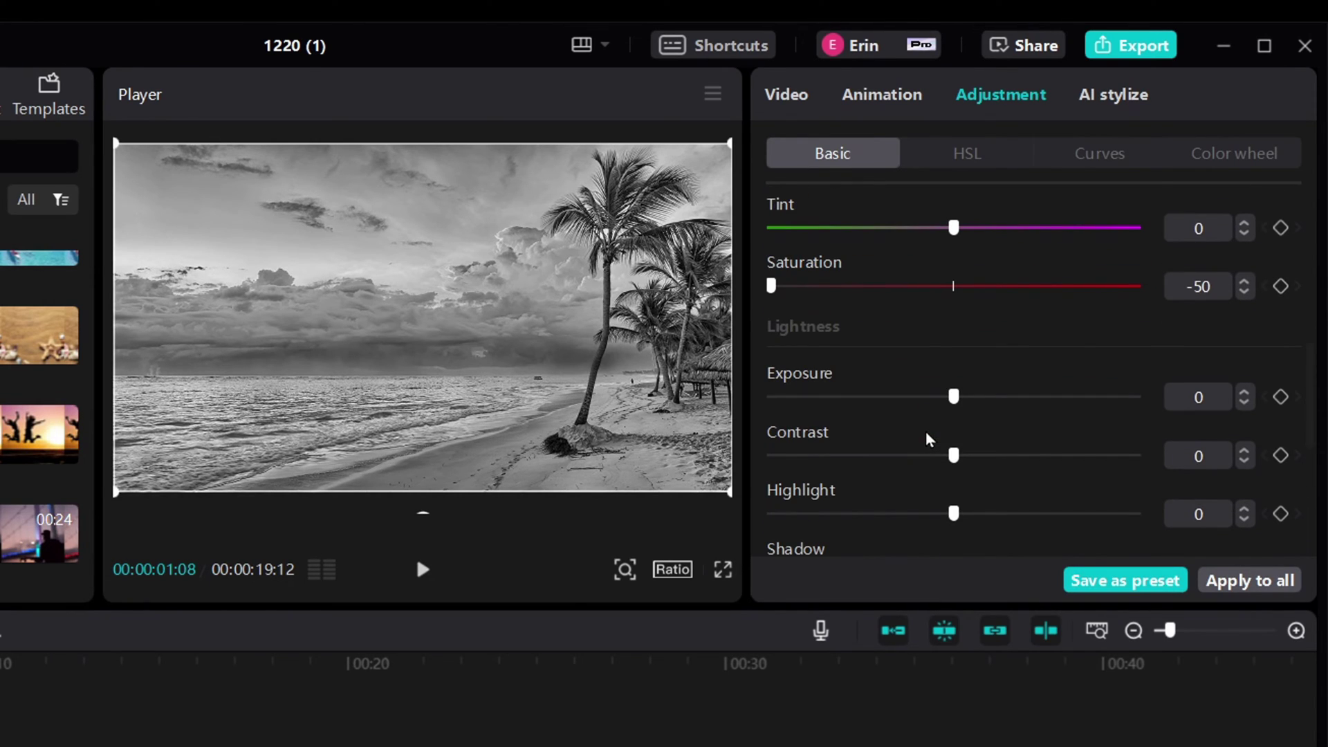
scroll(928, 440, down, 3)
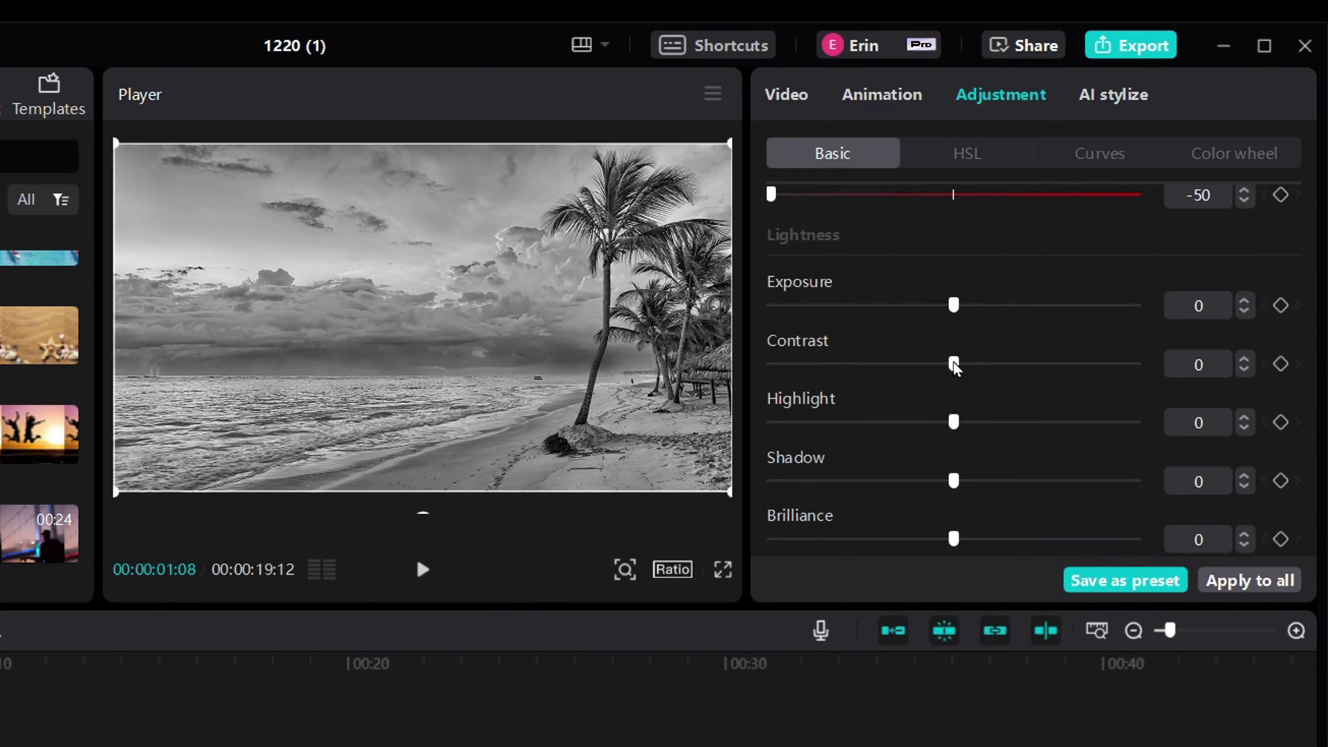
drag(954, 366, 1057, 366)
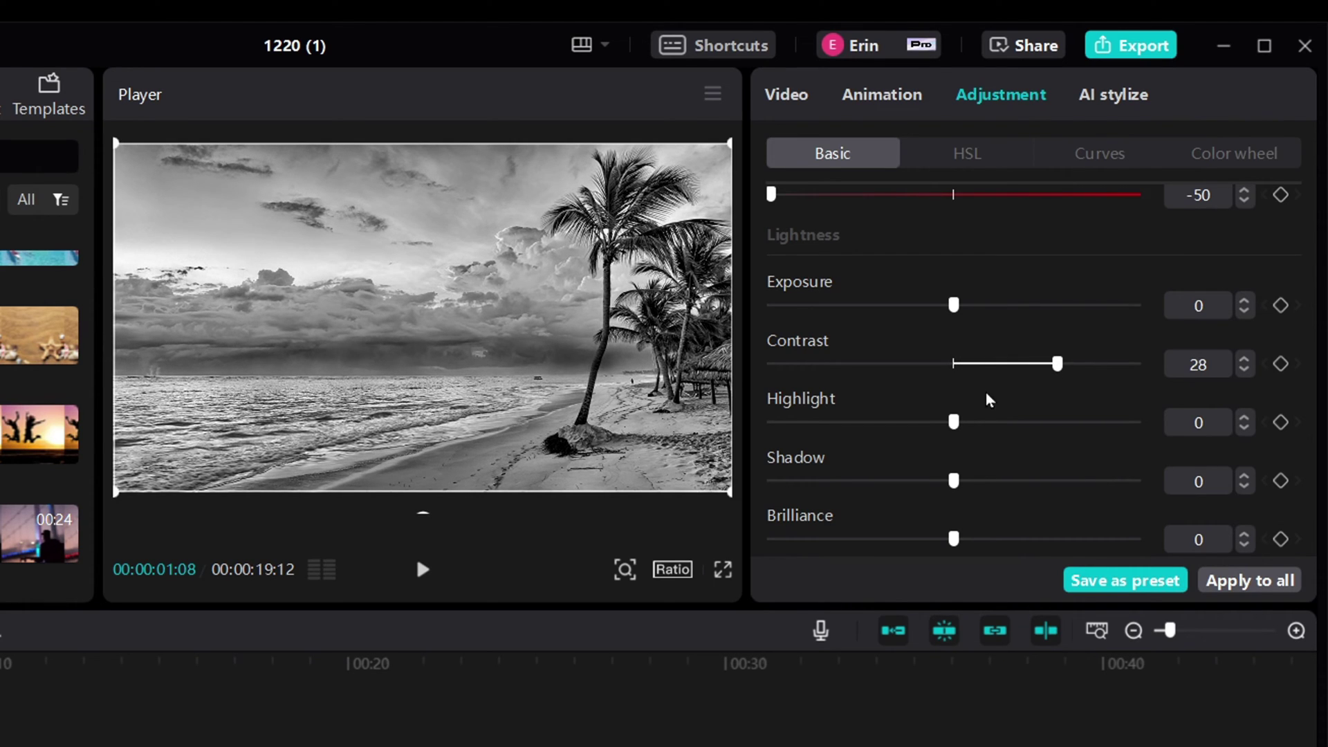
drag(966, 426, 1001, 432)
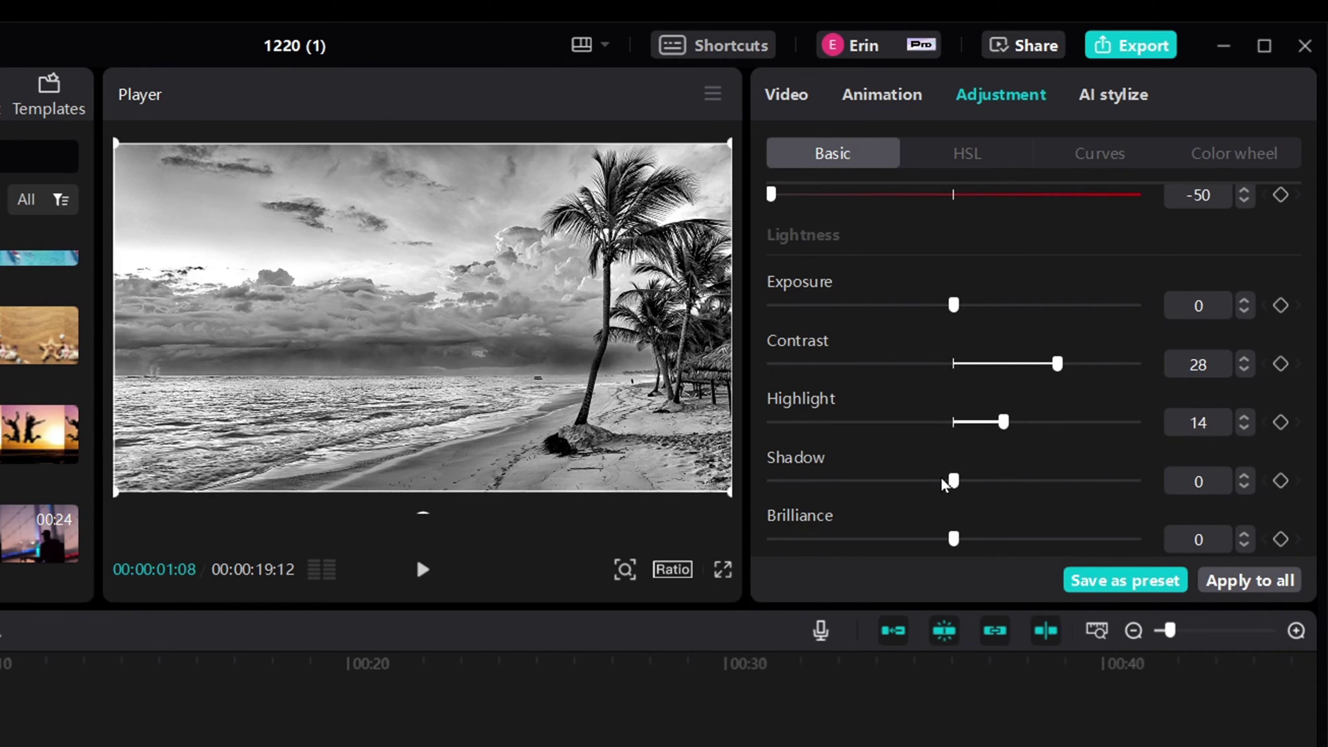
drag(911, 487, 974, 480)
mouse_move(945, 313)
mouse_down()
mouse_move(900, 314)
mouse_move(950, 314)
mouse_up()
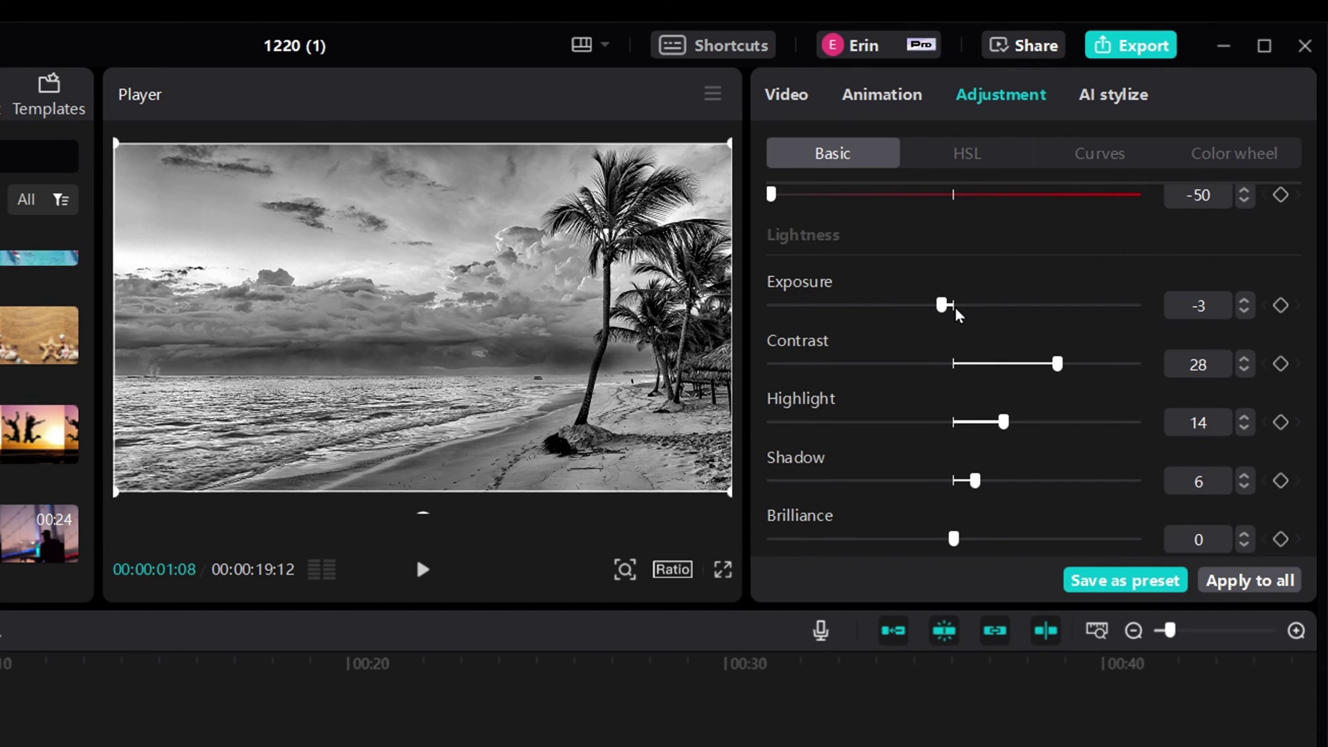
drag(945, 307, 953, 307)
Set brilliance 8 and sharpen 4, then apply the grade to all clips.
scroll(947, 480, down, 2)
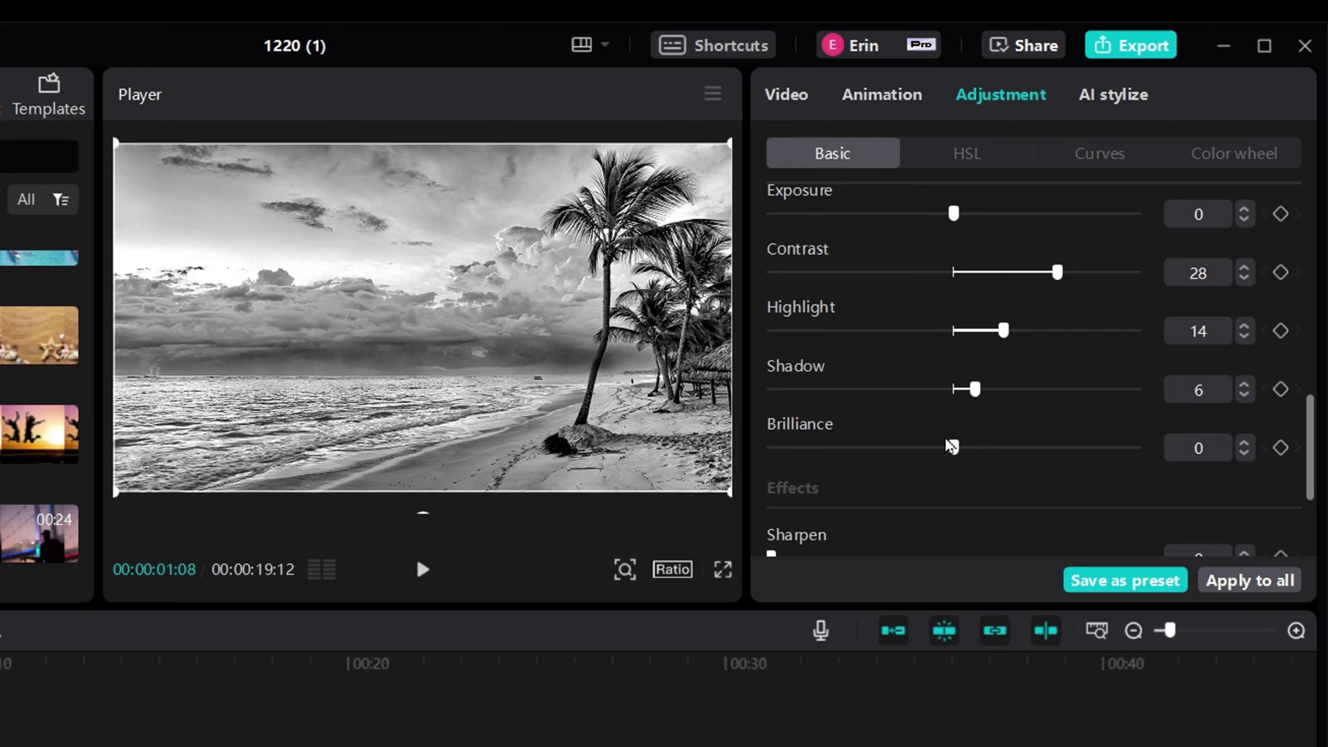
drag(957, 448, 986, 450)
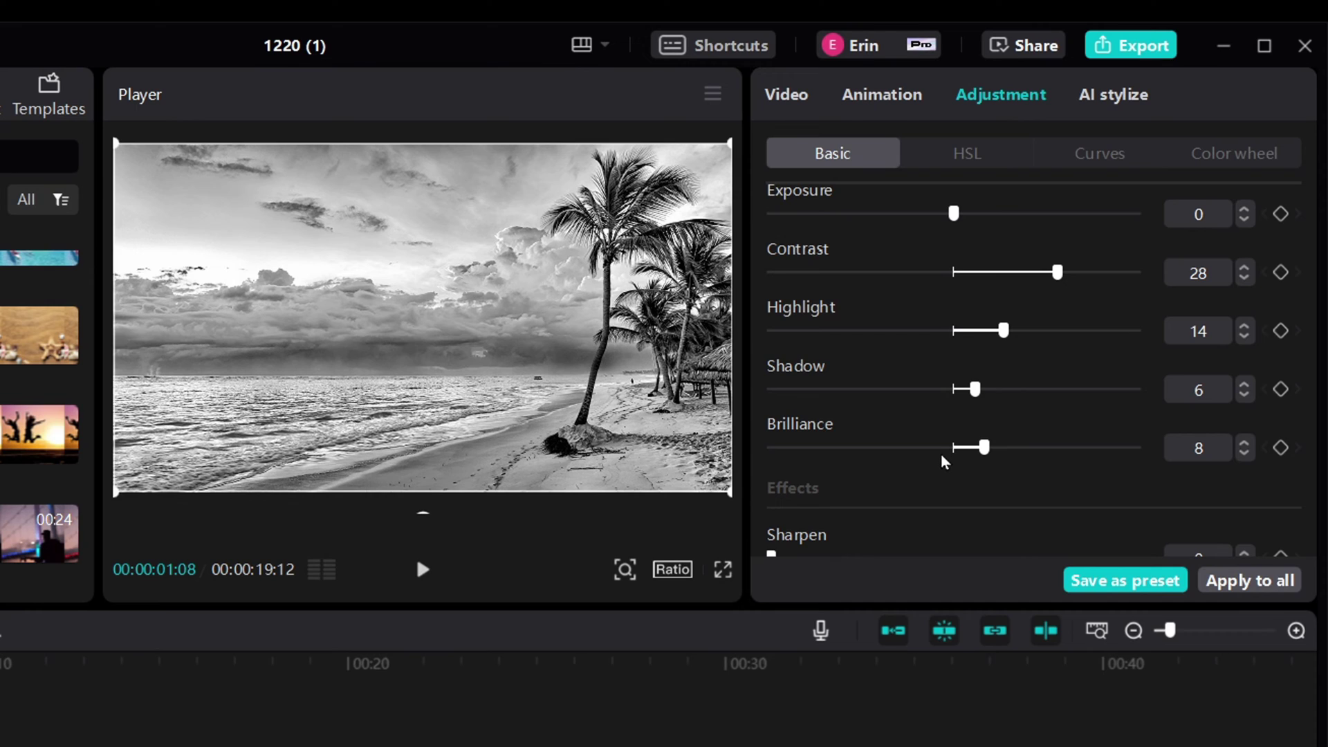
scroll(944, 462, up, 2)
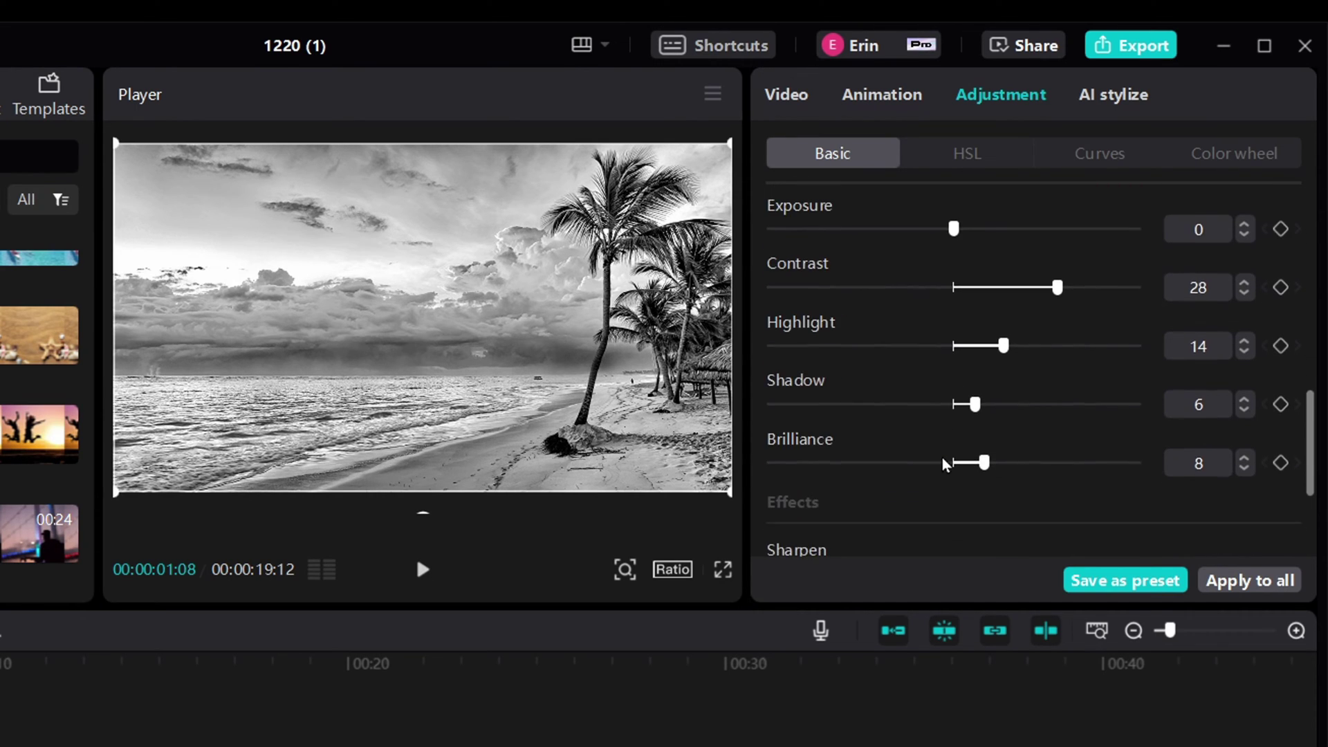
scroll(944, 464, down, 3)
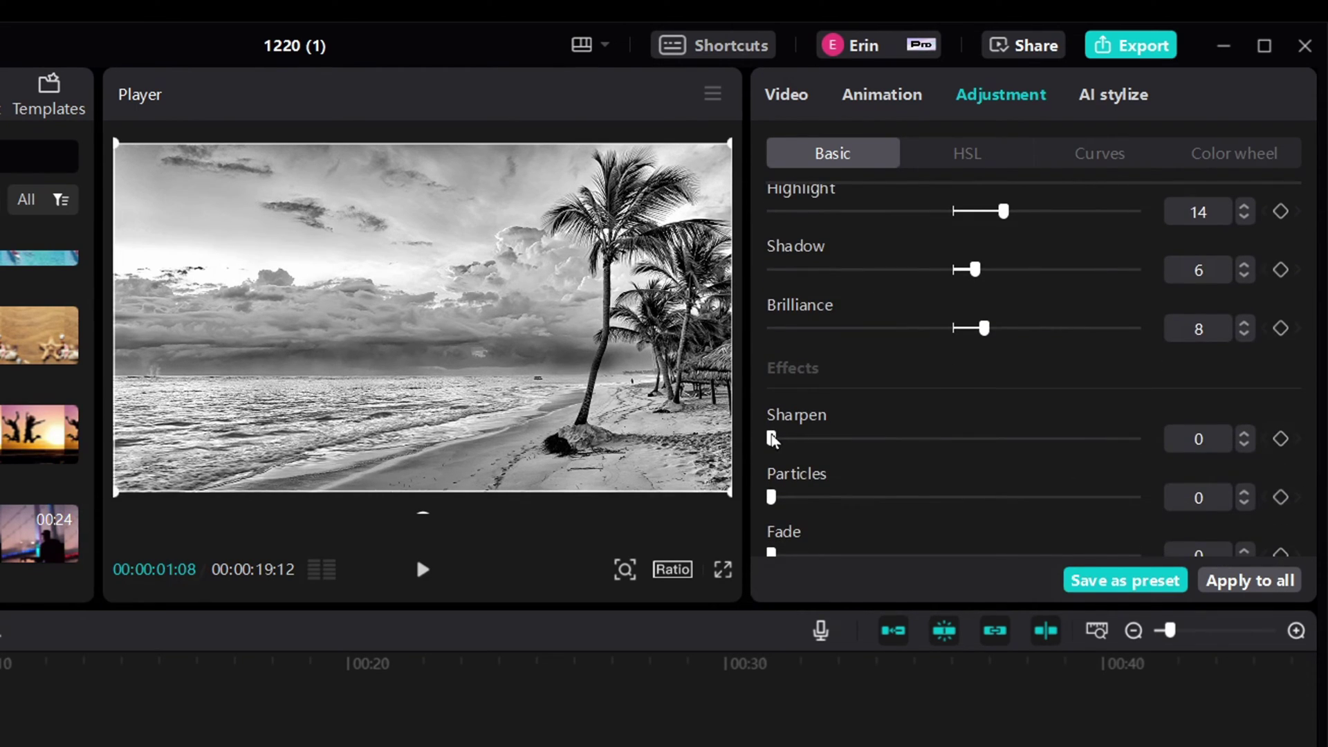
mouse_move(773, 439)
mouse_down()
mouse_move(826, 442)
mouse_move(787, 443)
mouse_up()
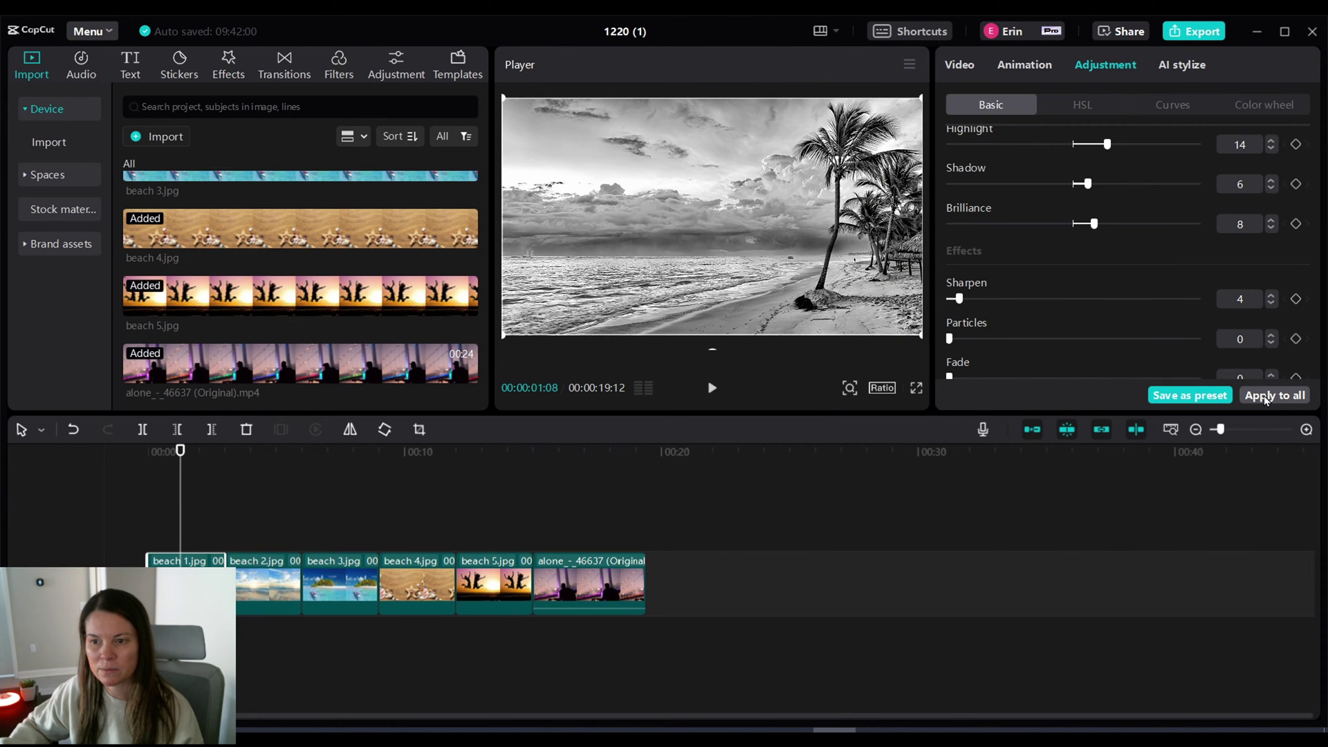
click(1235, 585)
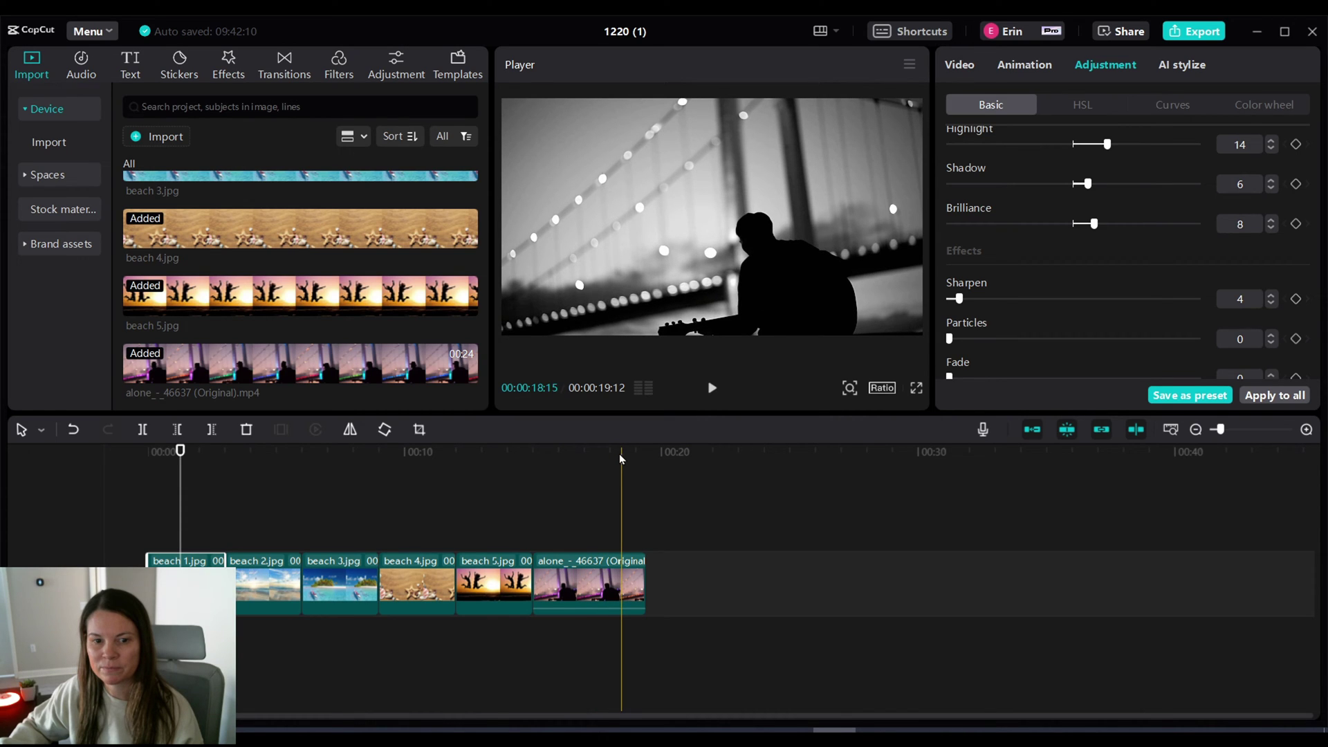
Add a second alone clip at 00:17 and move it to the end, making the project 00:00:24:00.
click(585, 451)
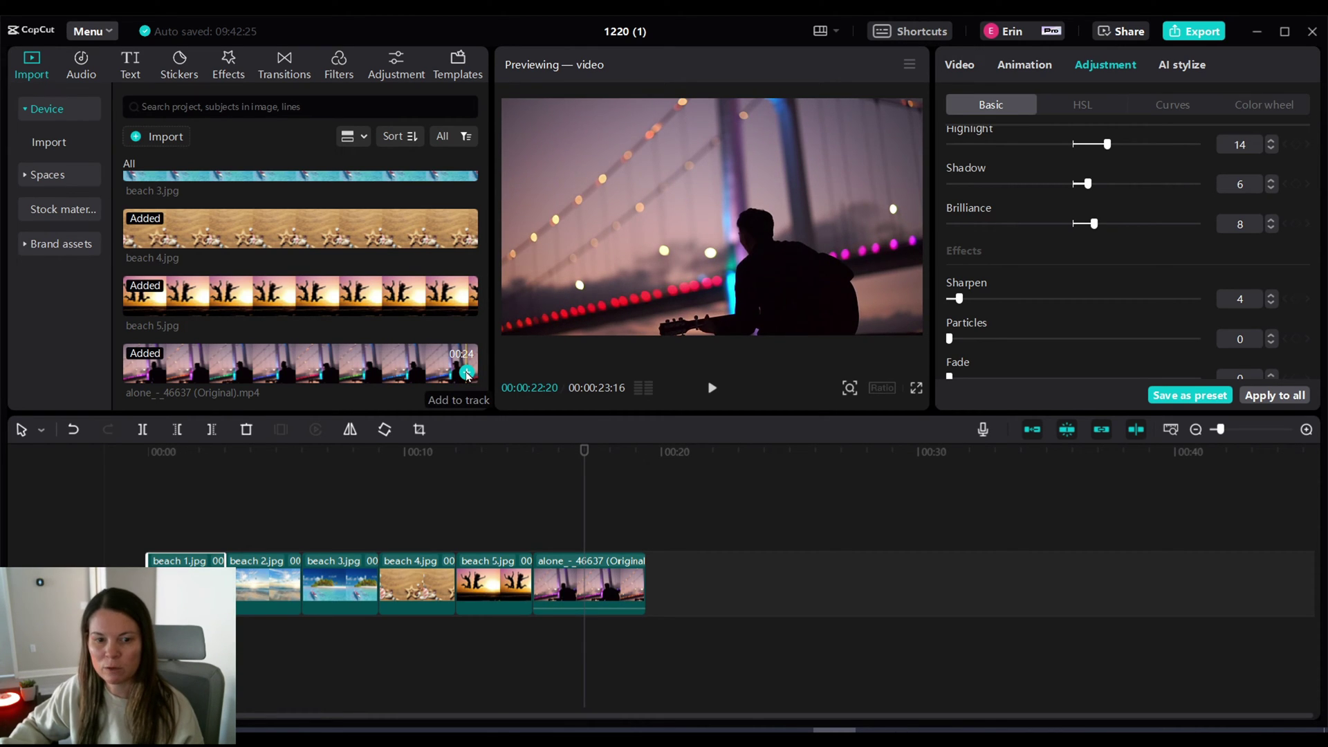
click(468, 374)
click(968, 579)
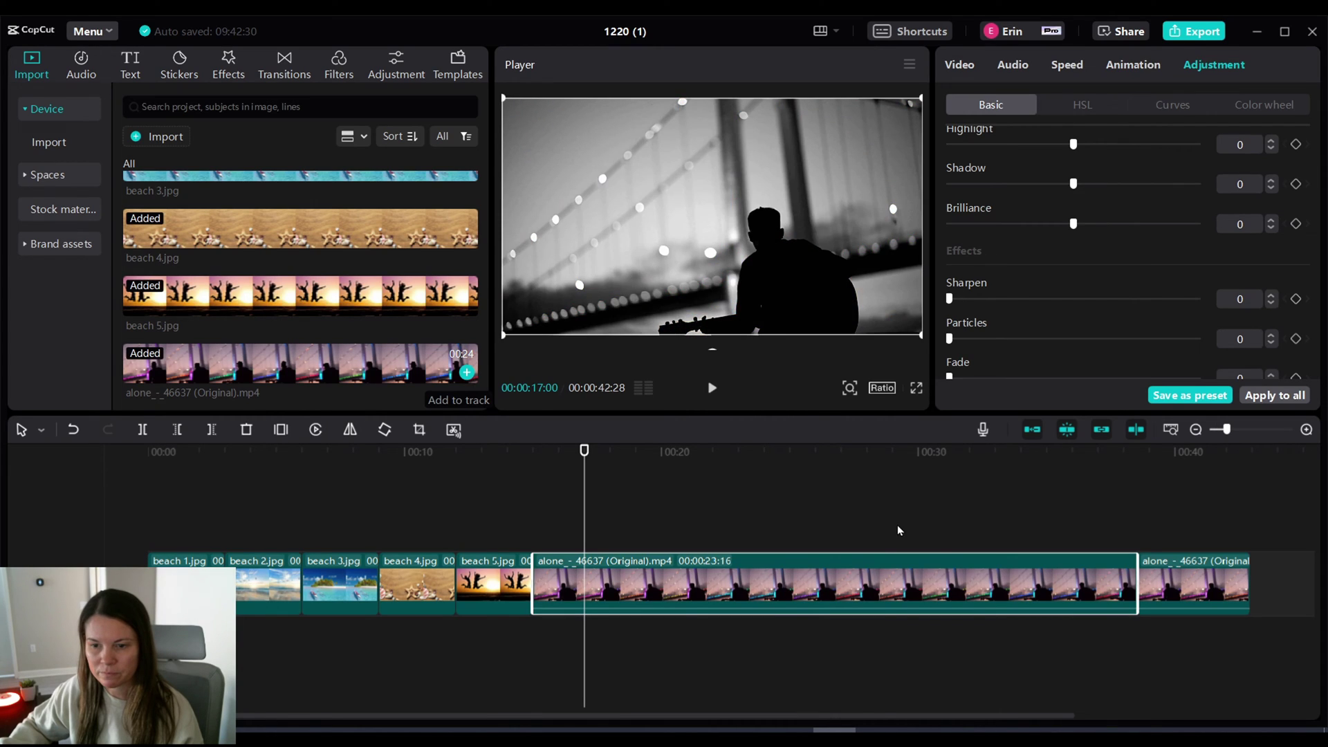
drag(971, 578, 763, 594)
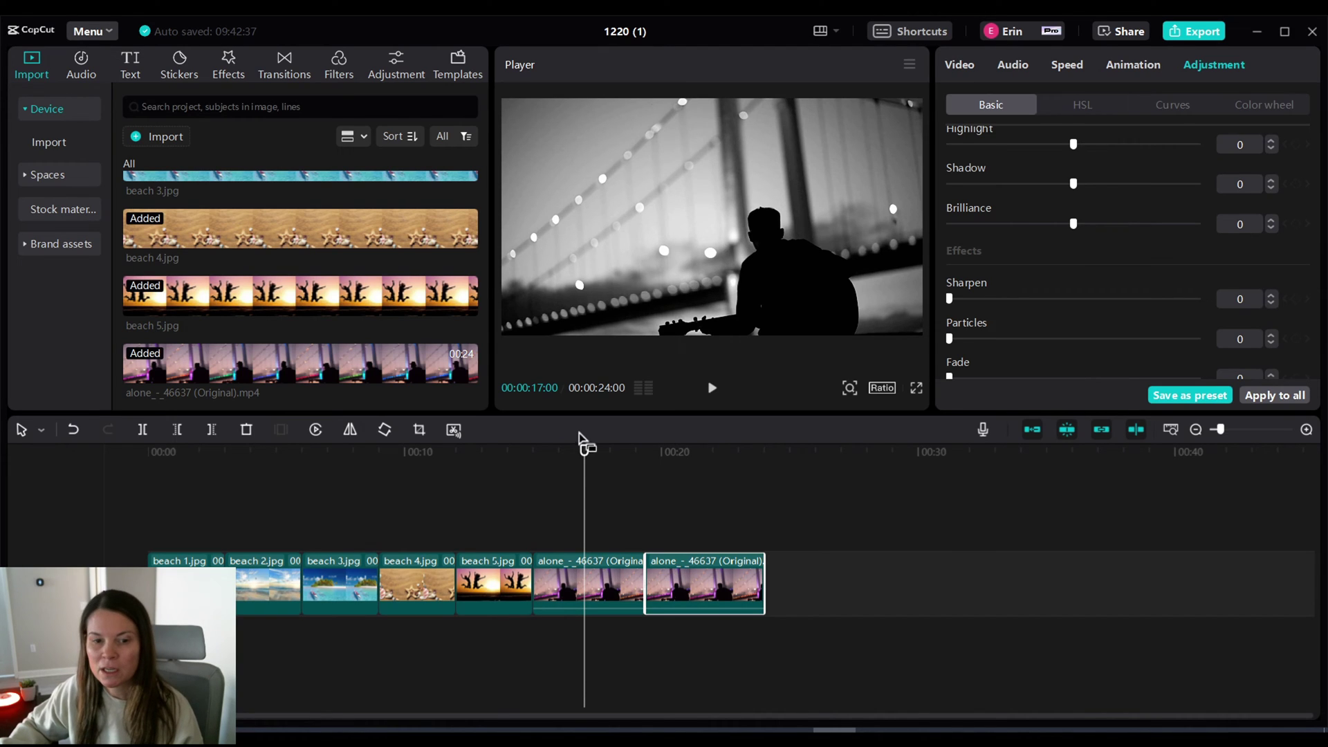
Save the first alone clip's black-and-white grade as a preset and view it under Adjustment > Presets.
click(565, 584)
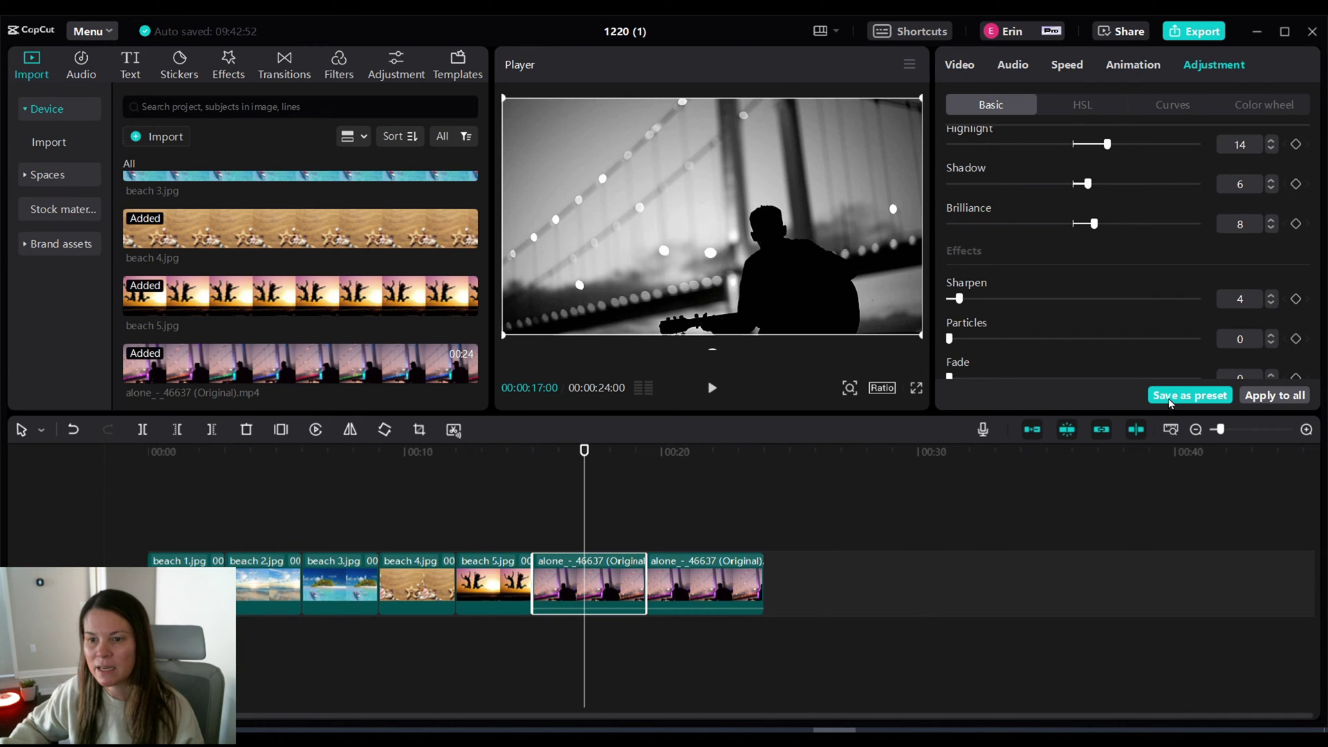
click(1169, 400)
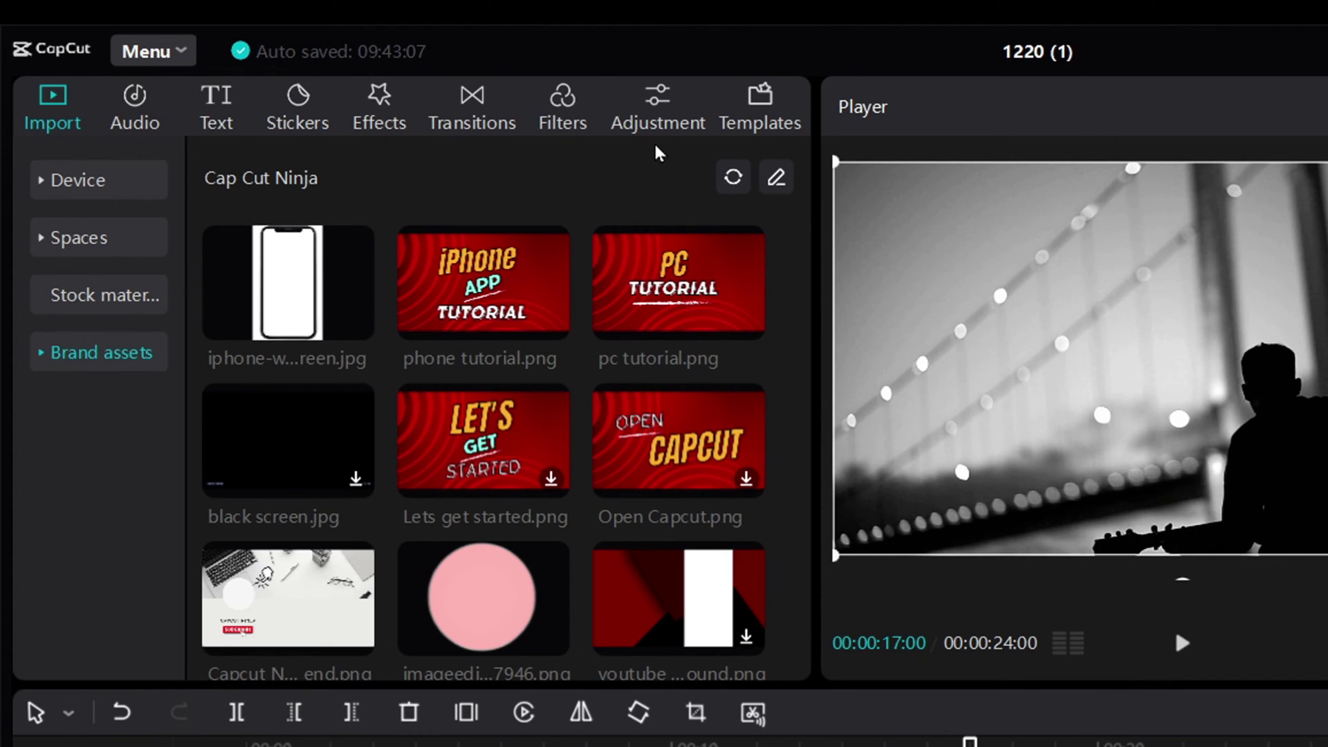
click(659, 112)
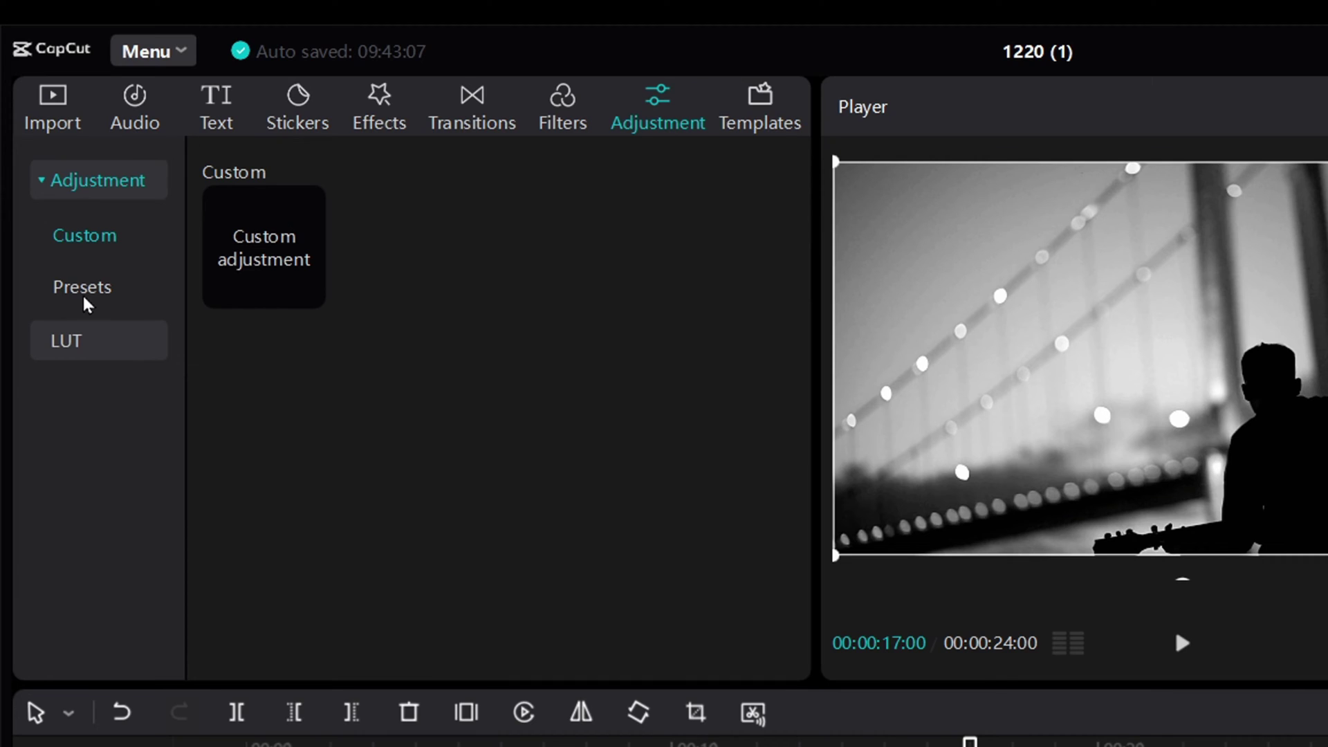
click(85, 292)
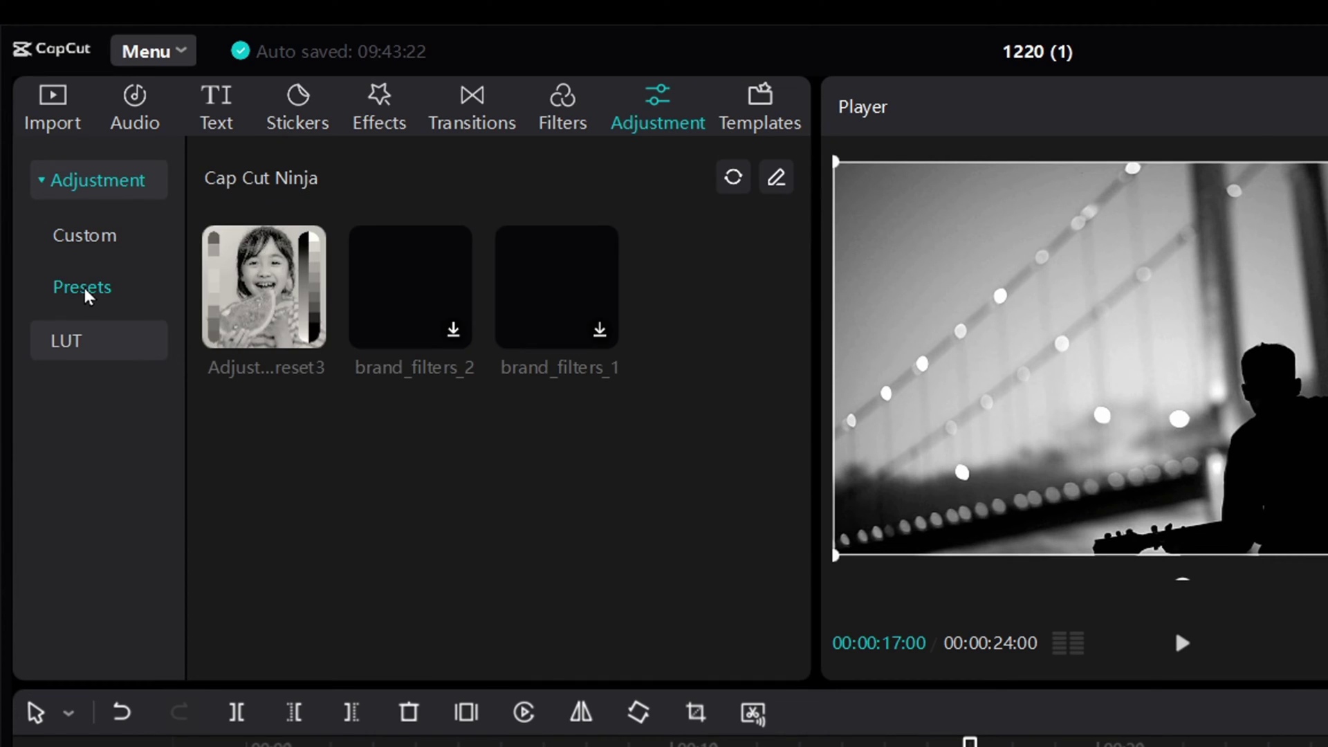
mouse_move(242, 290)
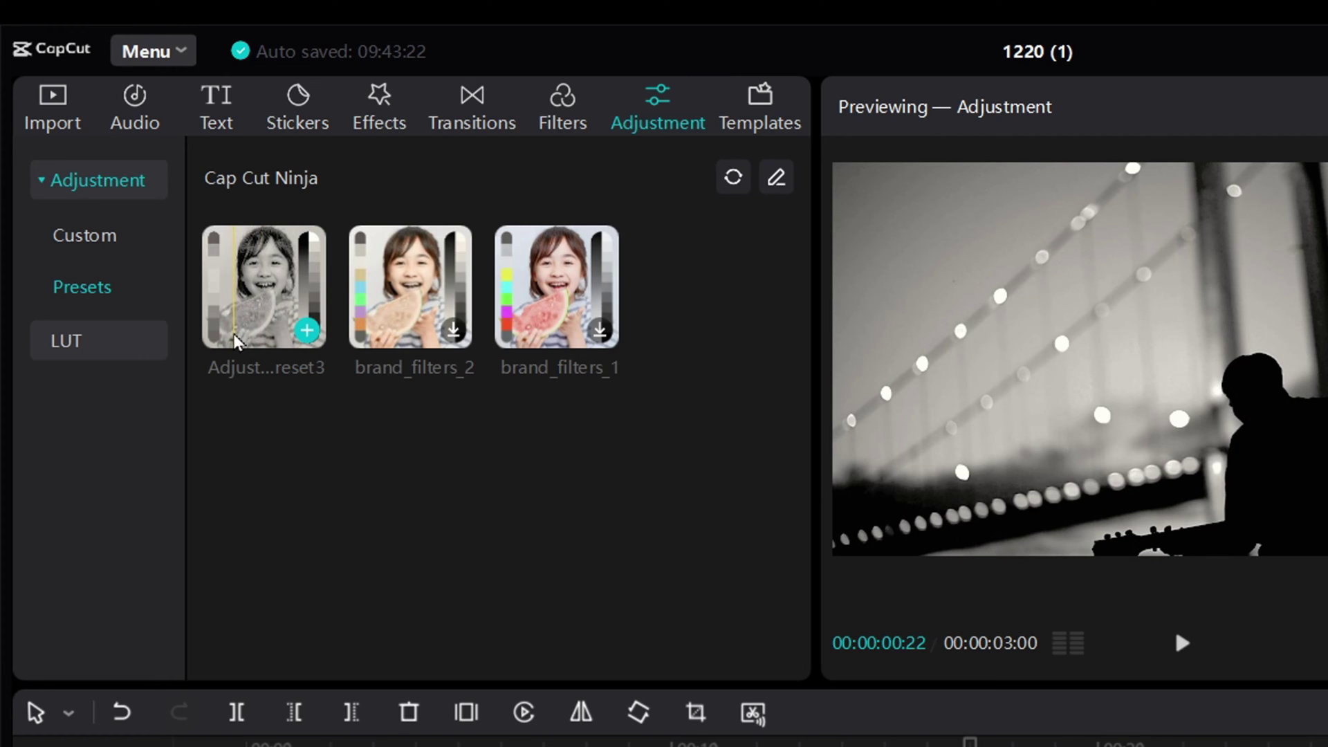
Give the newly saved adjustment preset the name 'Black and white'.
right_click(241, 304)
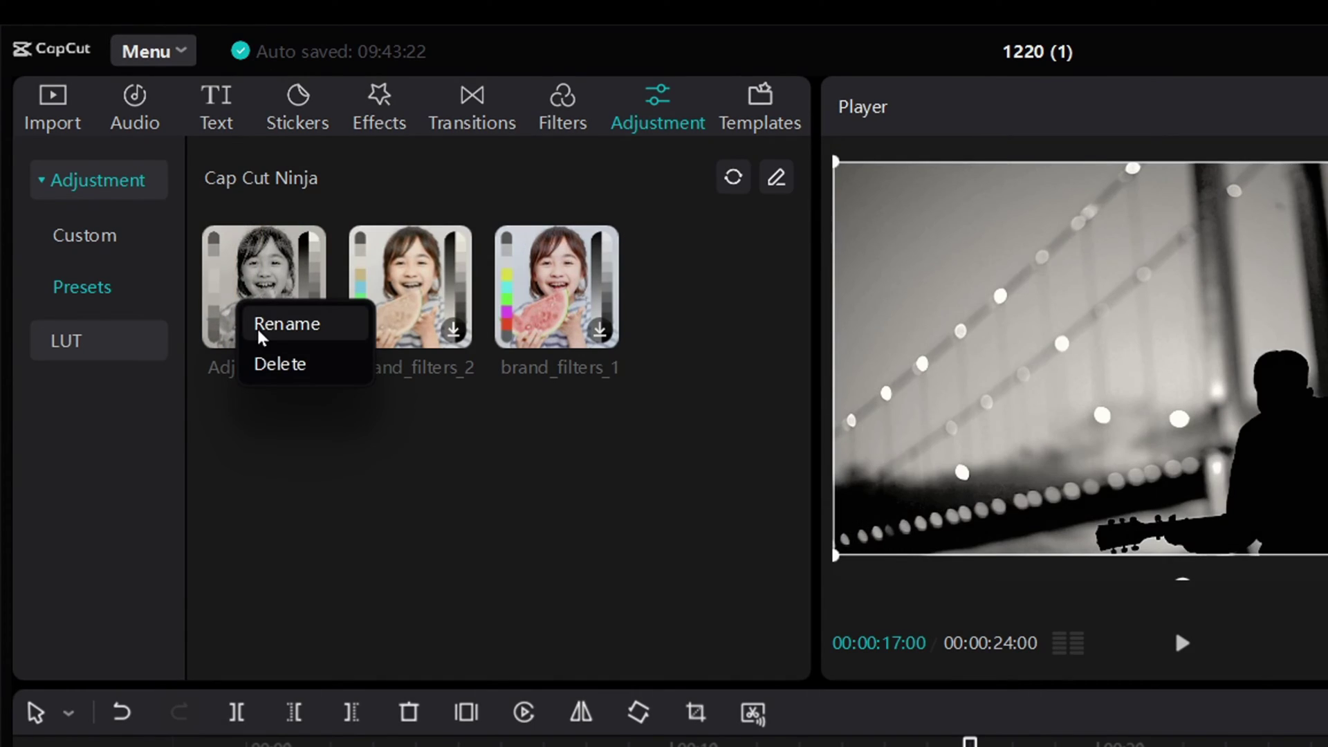
click(267, 331)
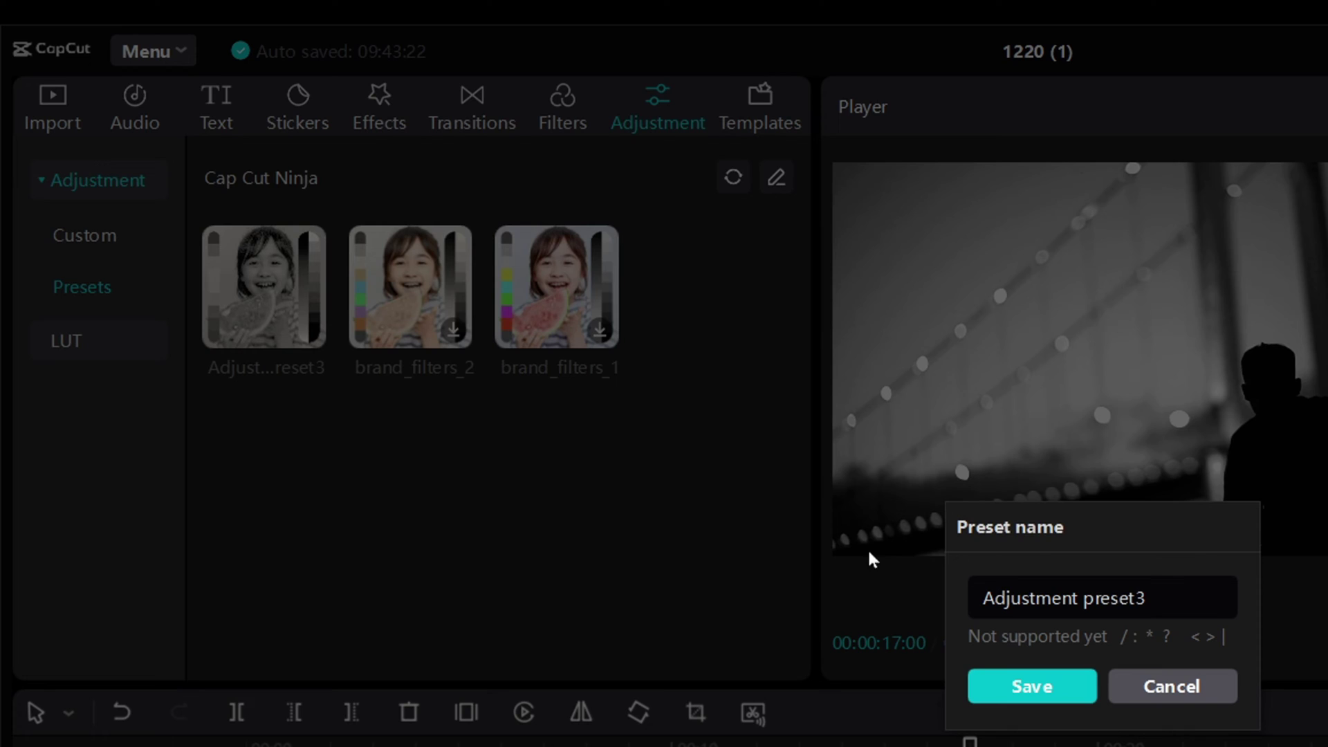
click(1171, 581)
key(Home)
key(ctrl+a)
text(B)
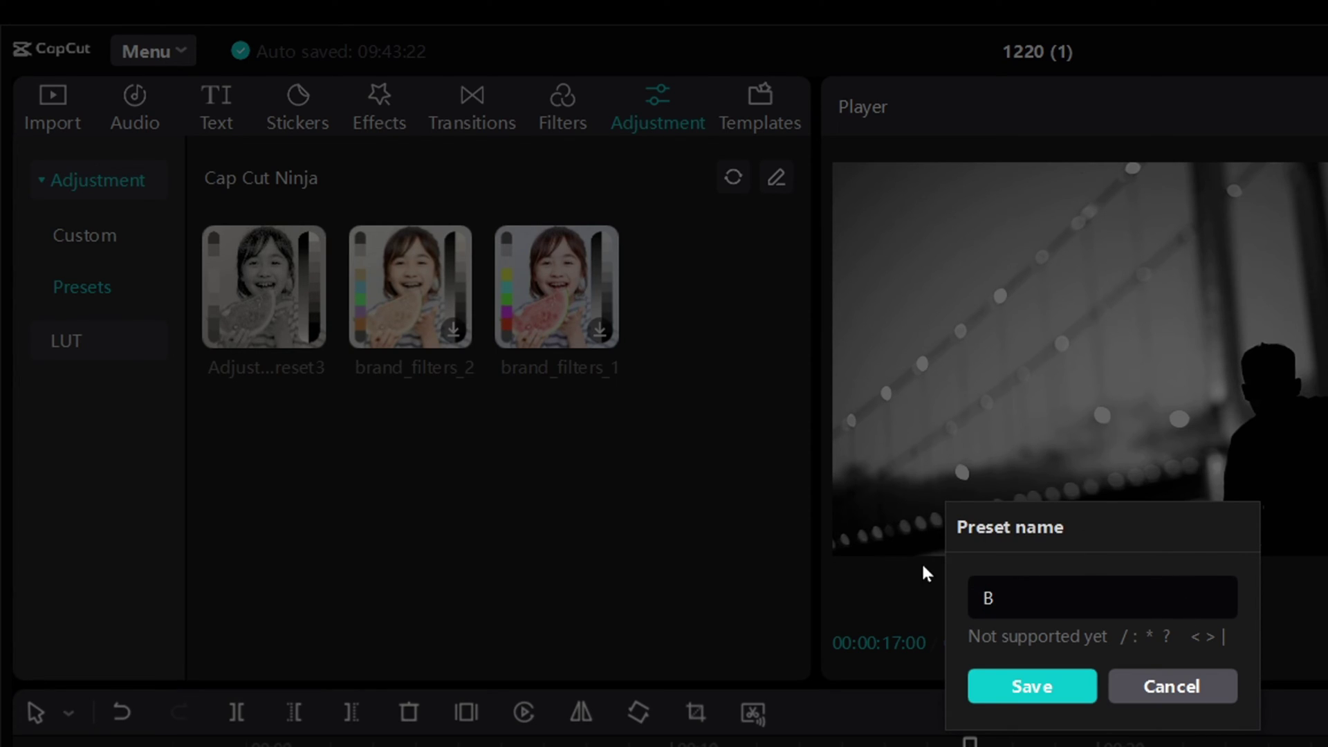
text(lack and white)
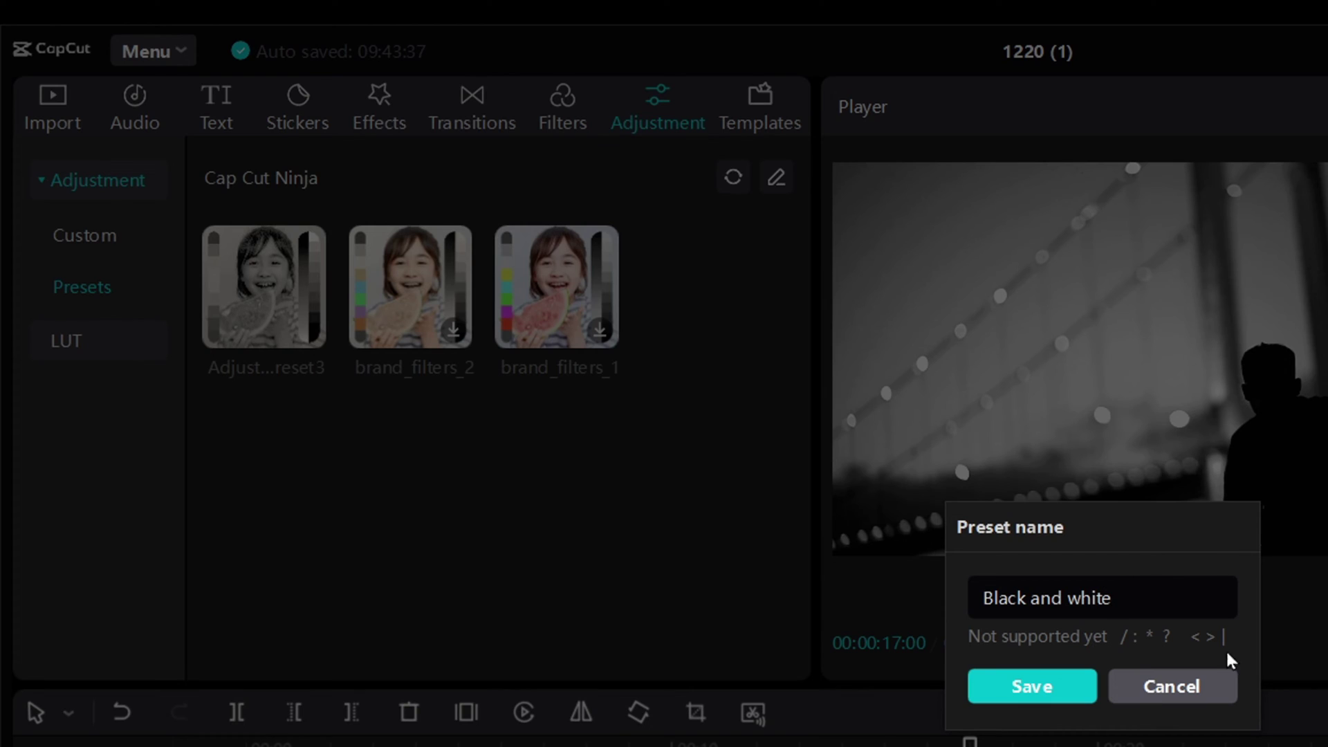
click(1061, 686)
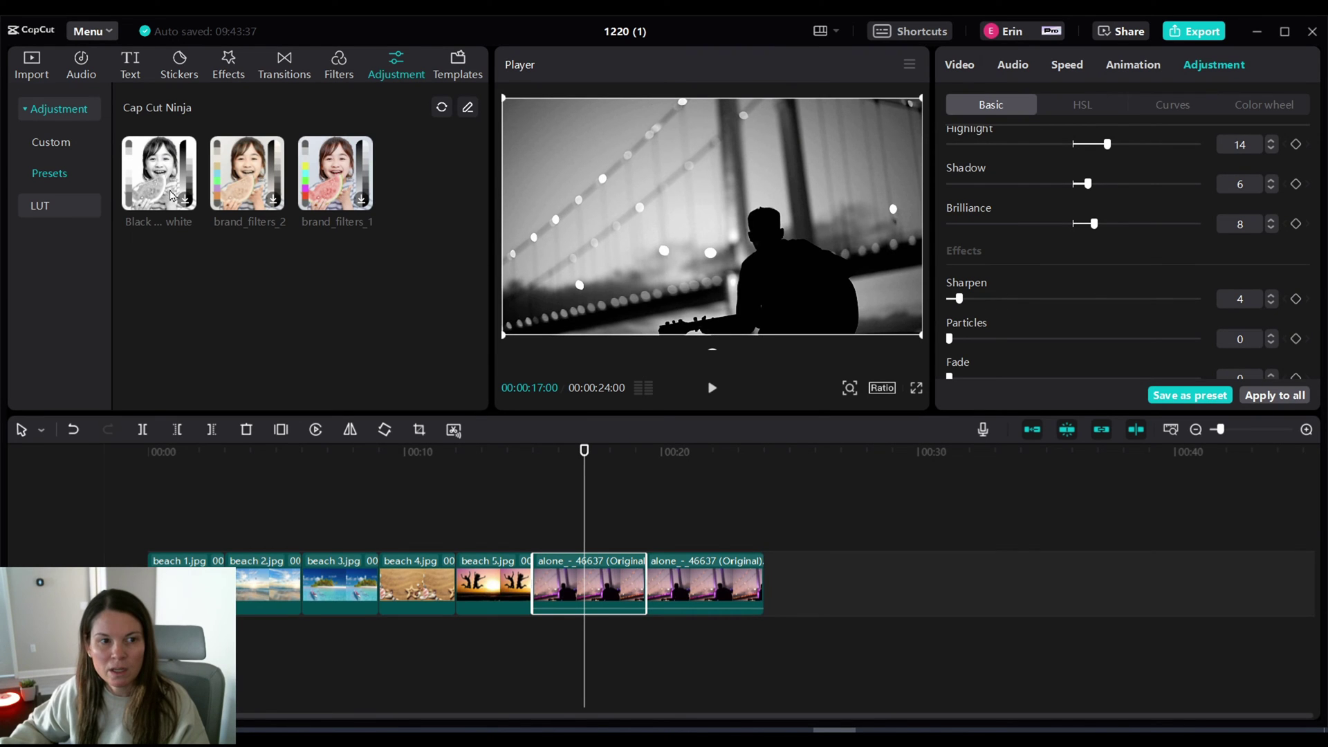
Add the Black and white preset as an adjustment clip over the last alone clip.
click(173, 200)
click(537, 464)
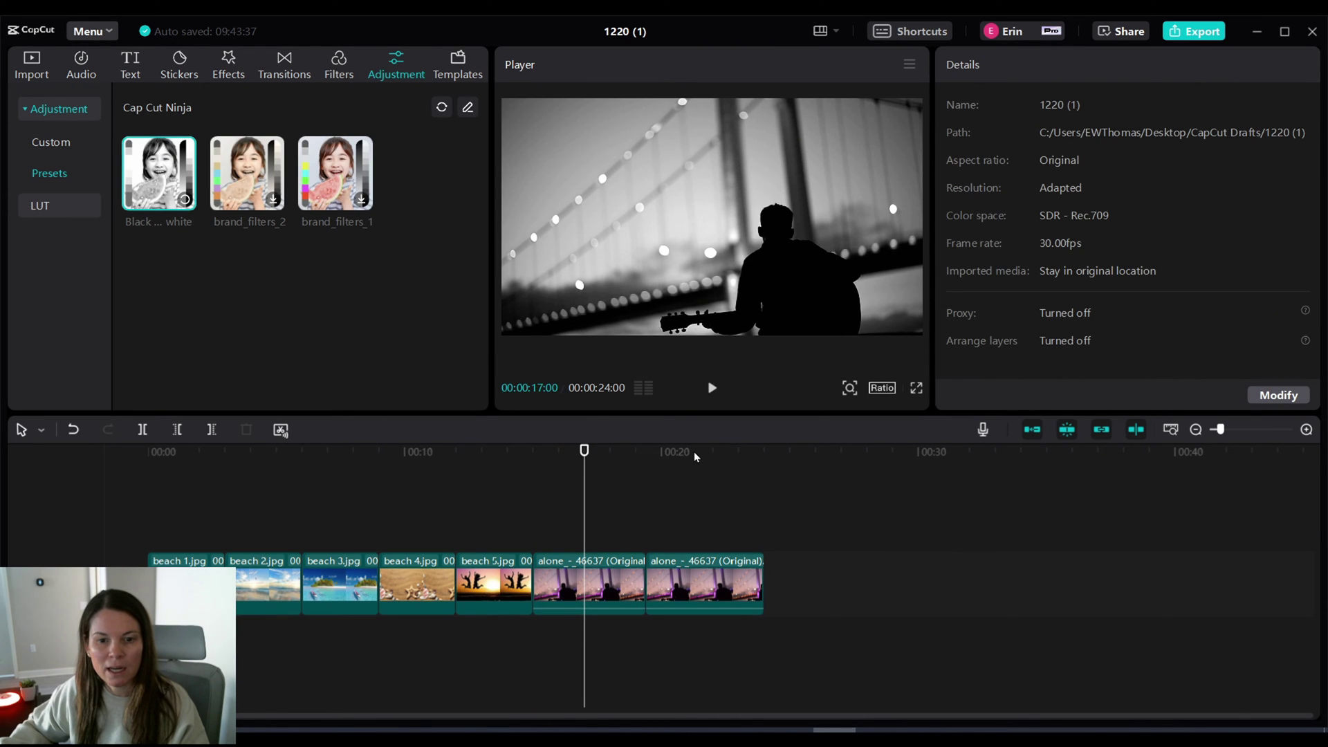
click(715, 595)
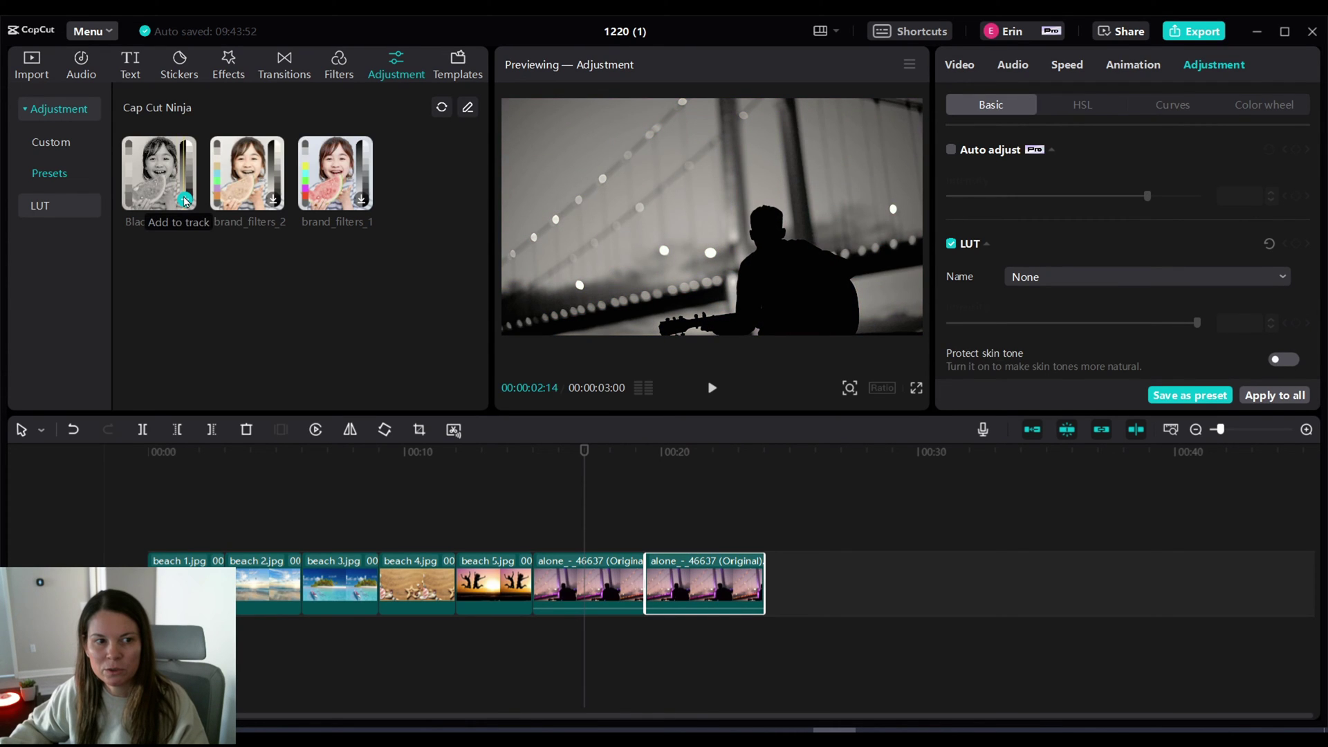
click(185, 200)
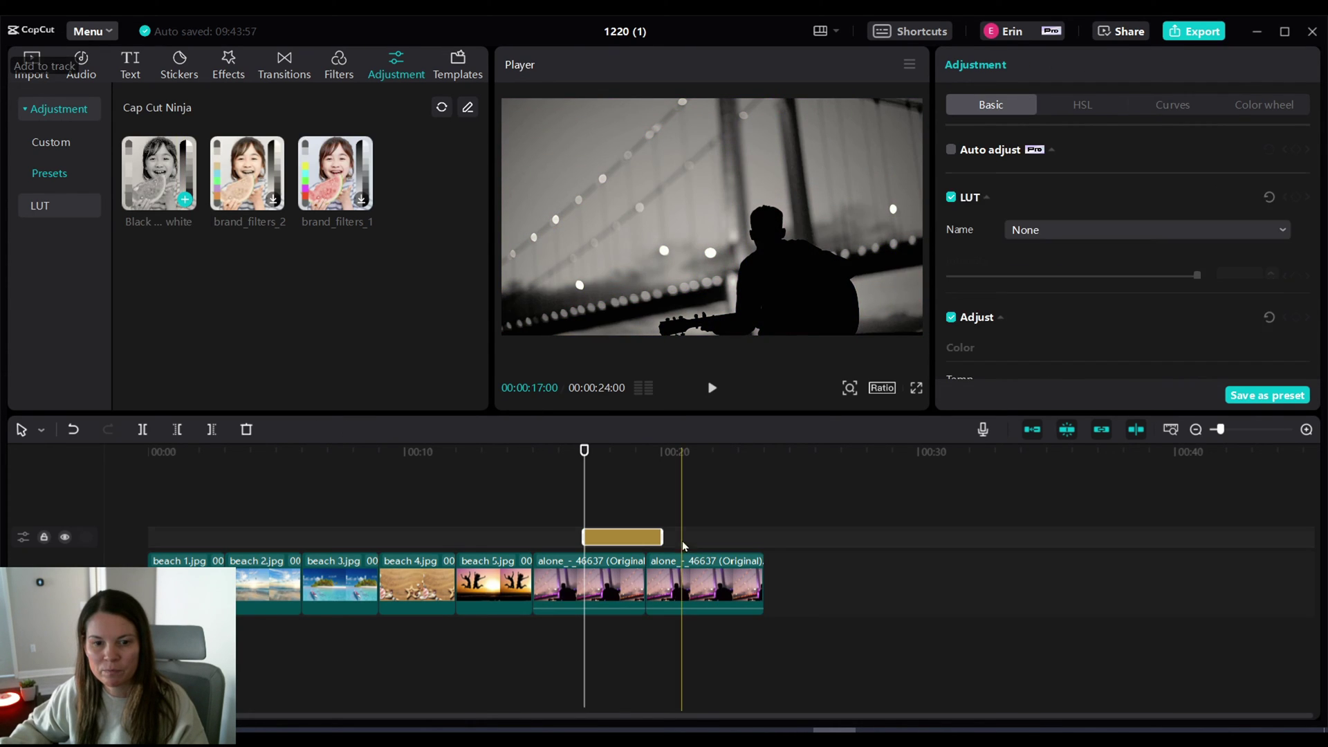
Shorten the adjustment clip near the 17-second mark and play the preview to check it.
drag(582, 453, 593, 476)
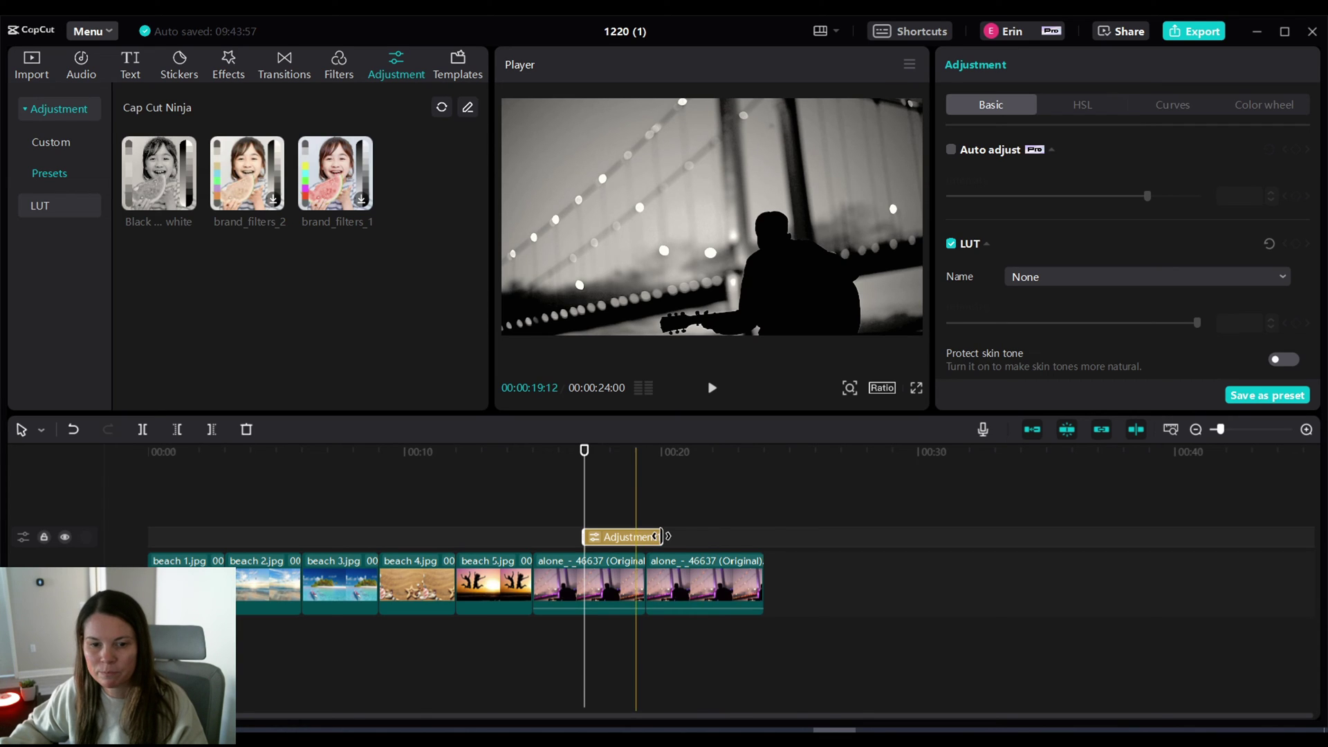
drag(642, 537, 708, 548)
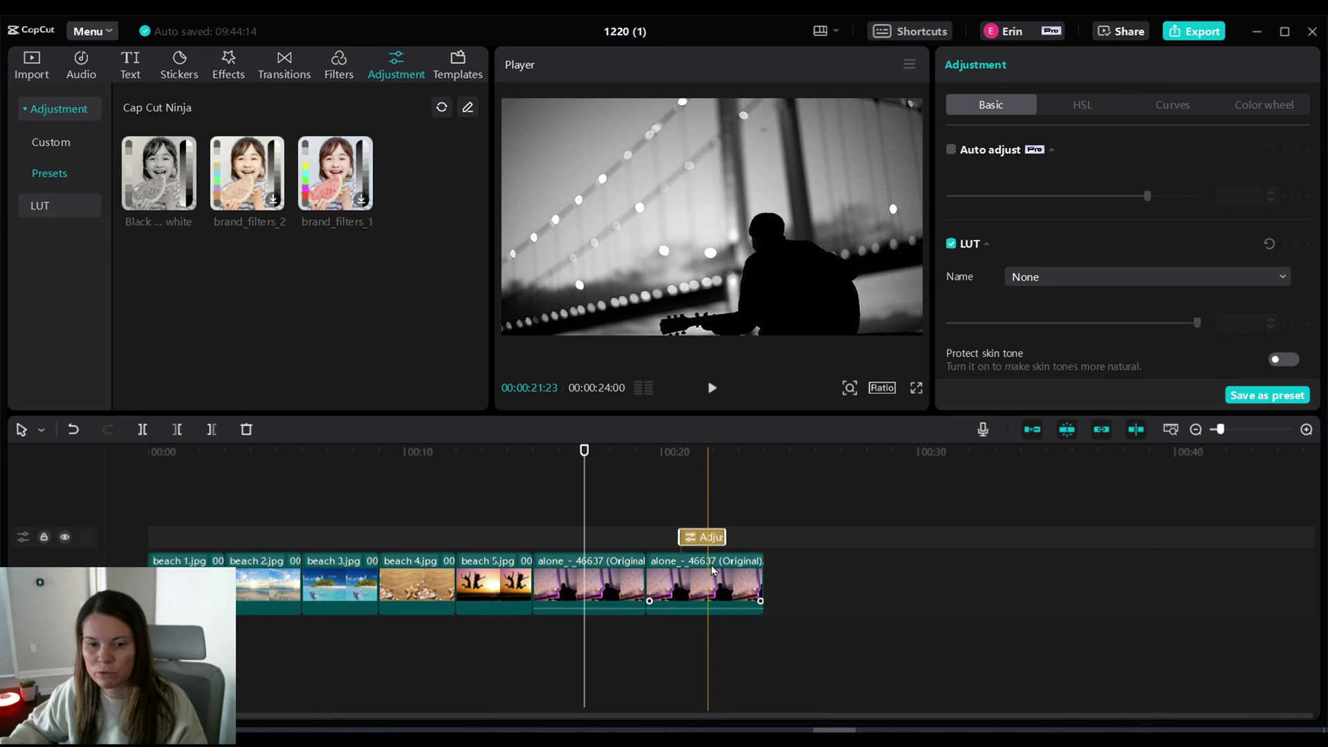
click(608, 458)
click(652, 457)
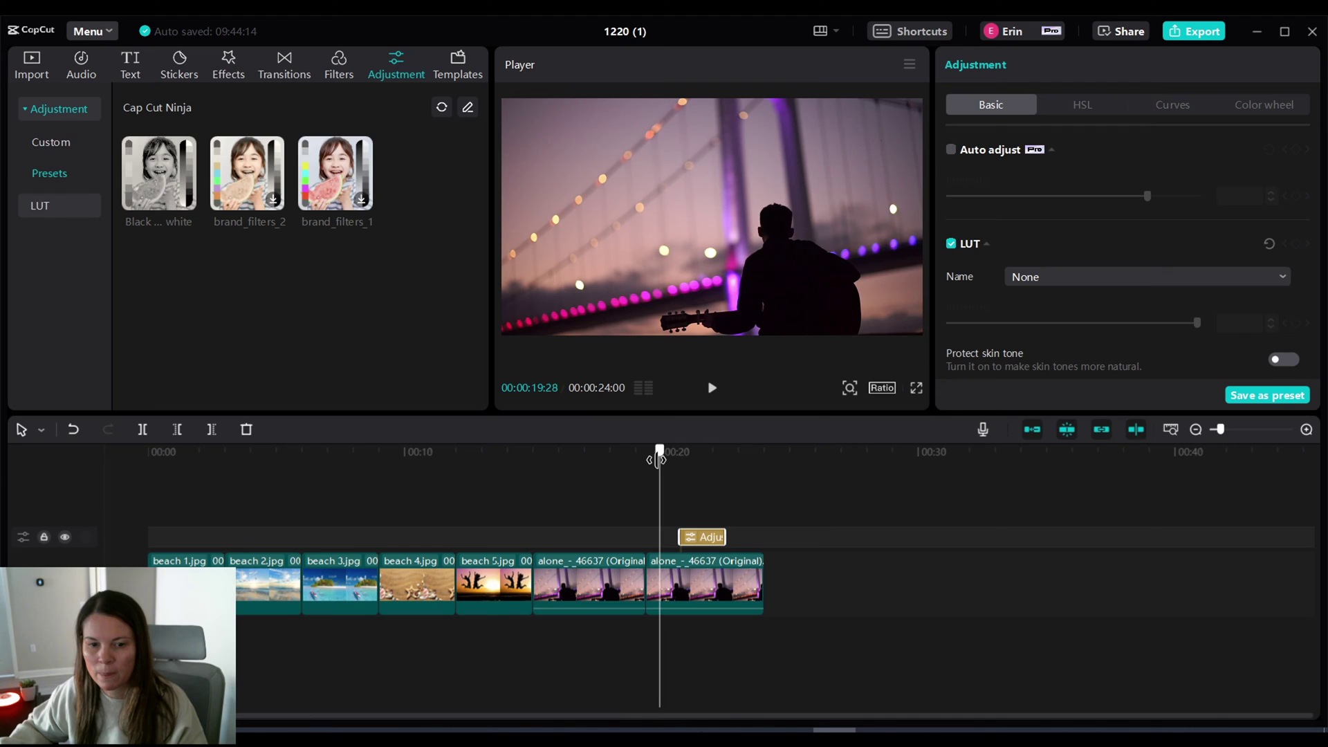
click(711, 388)
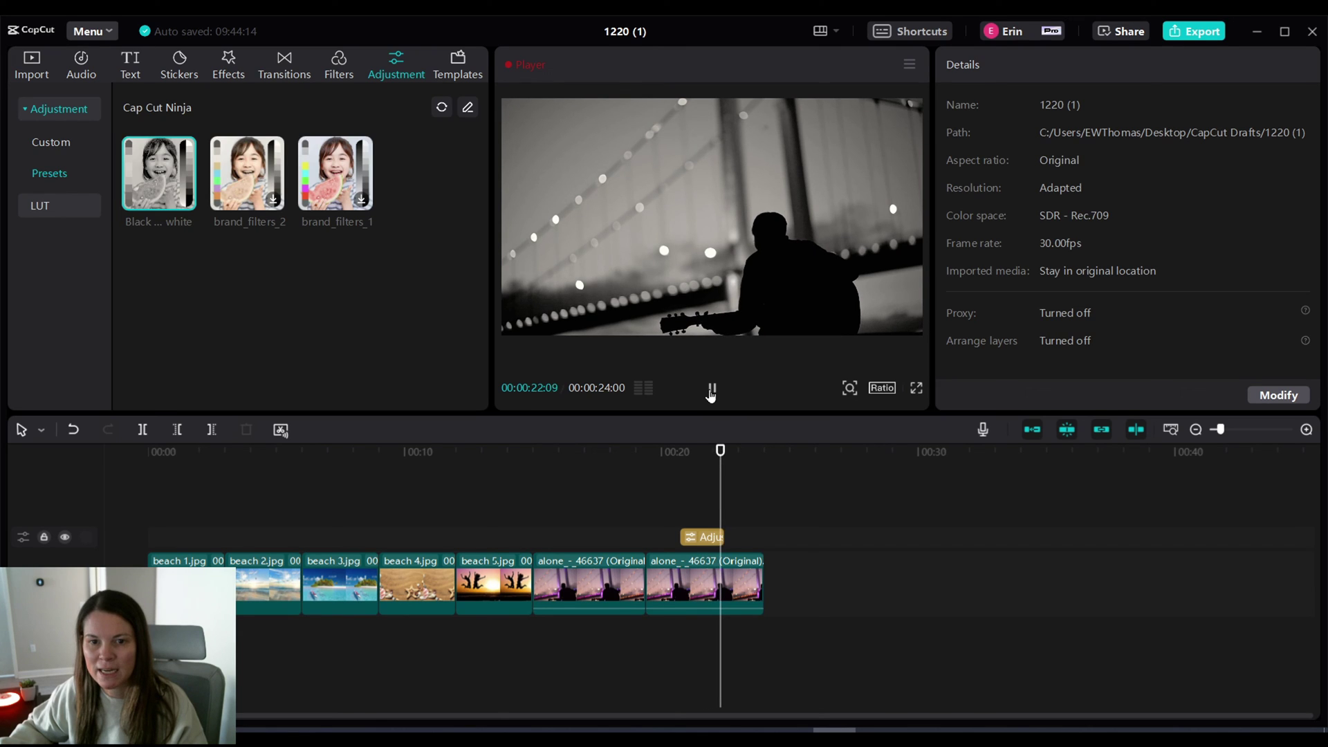
Shorten the Black and white adjustment clip to a brief flash and paste a copy.
click(711, 389)
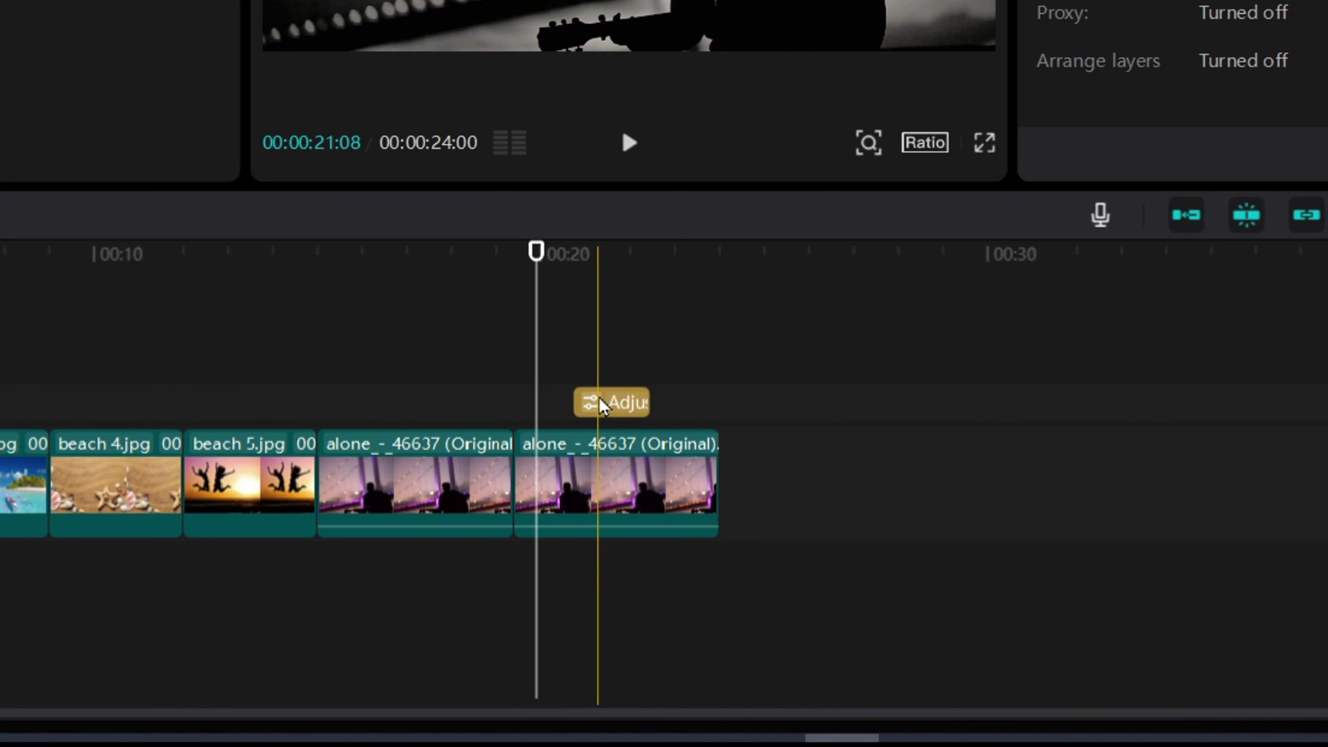
click(601, 403)
drag(645, 410, 589, 404)
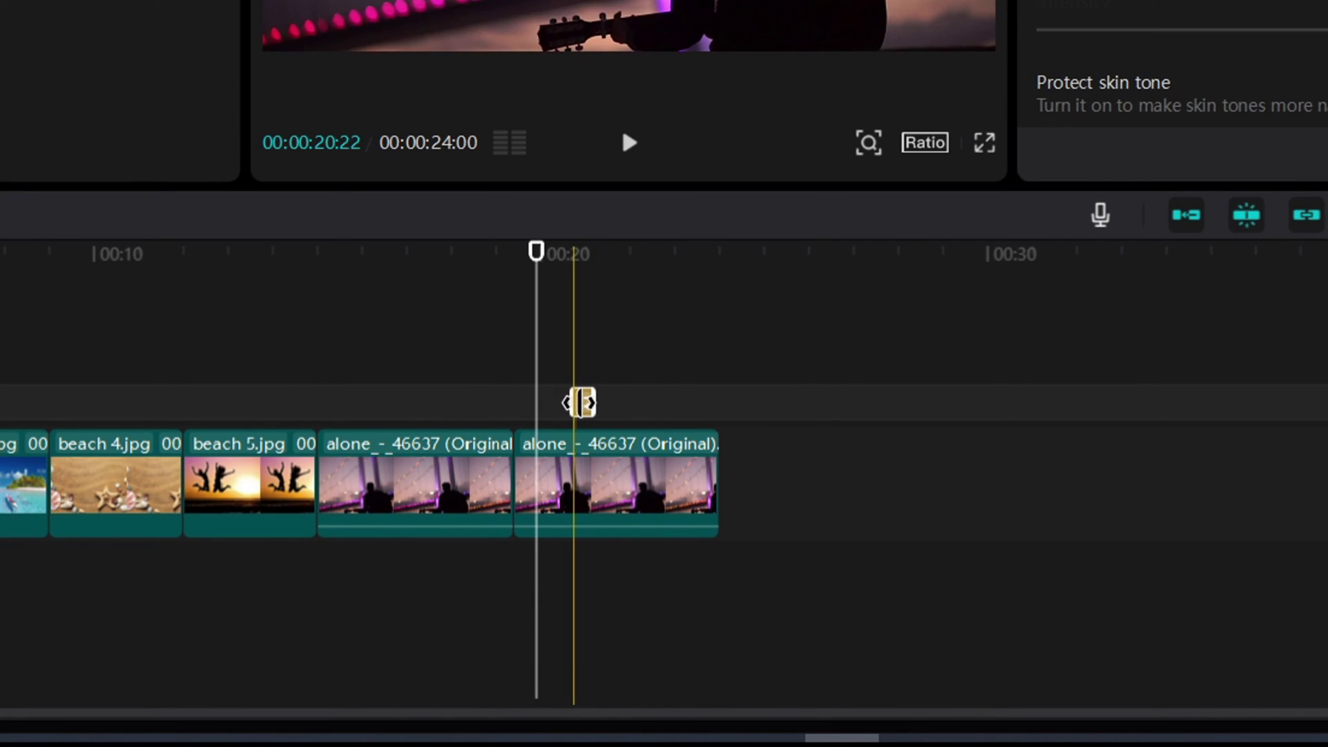
key(ctrl+v)
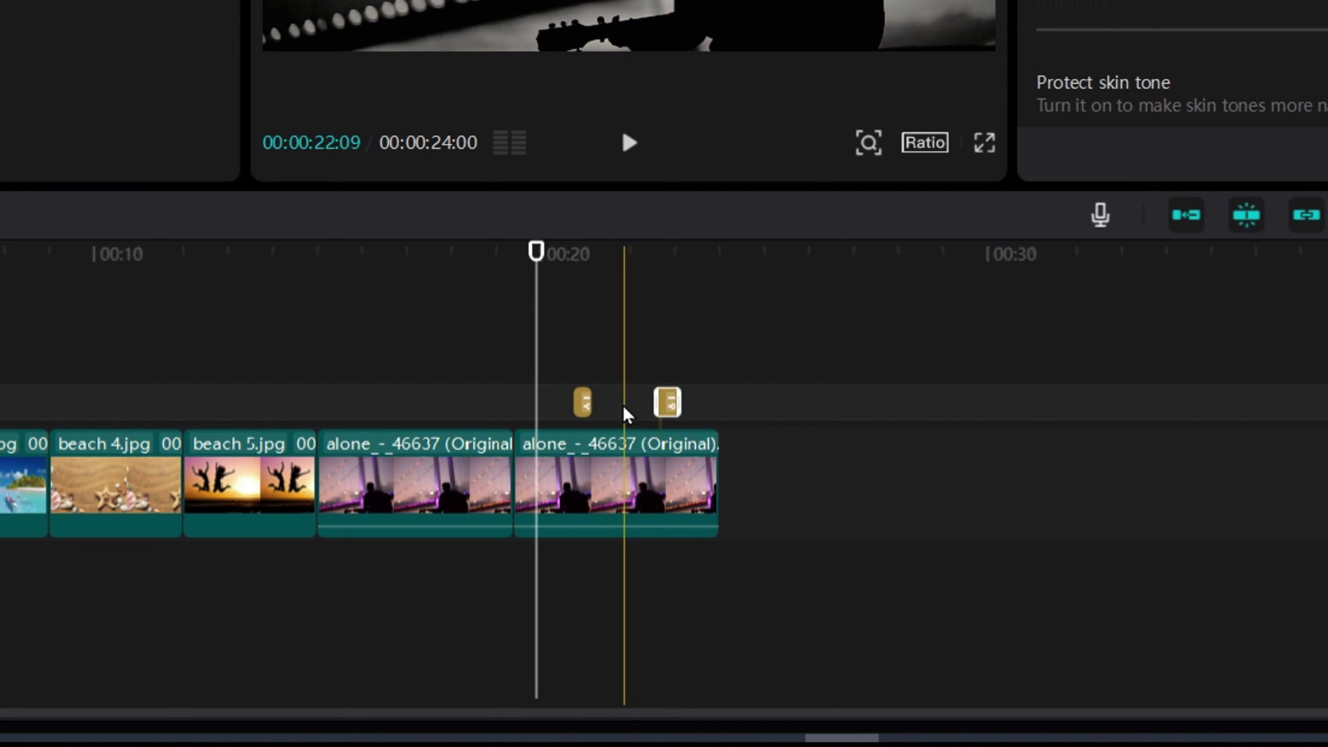
Move the pasted adjustment clip back beside the first one near the 20-second mark.
click(584, 407)
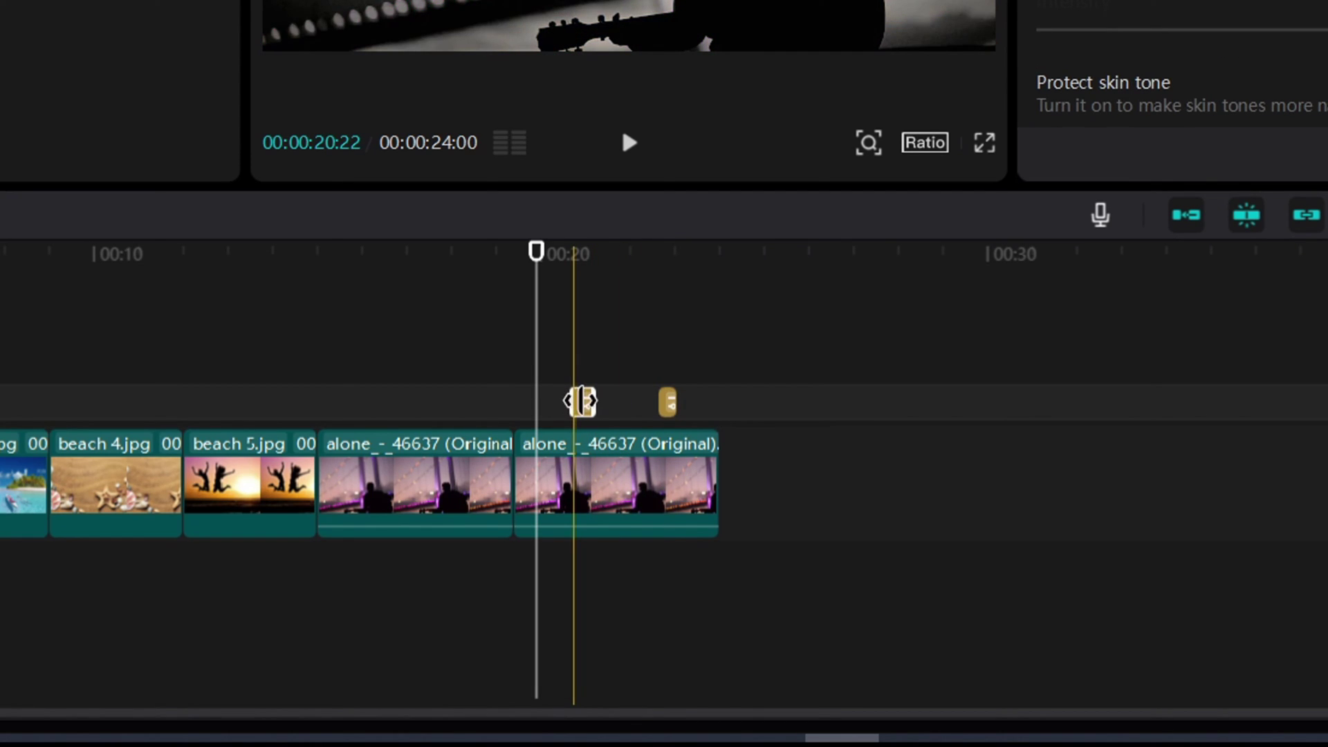
click(666, 403)
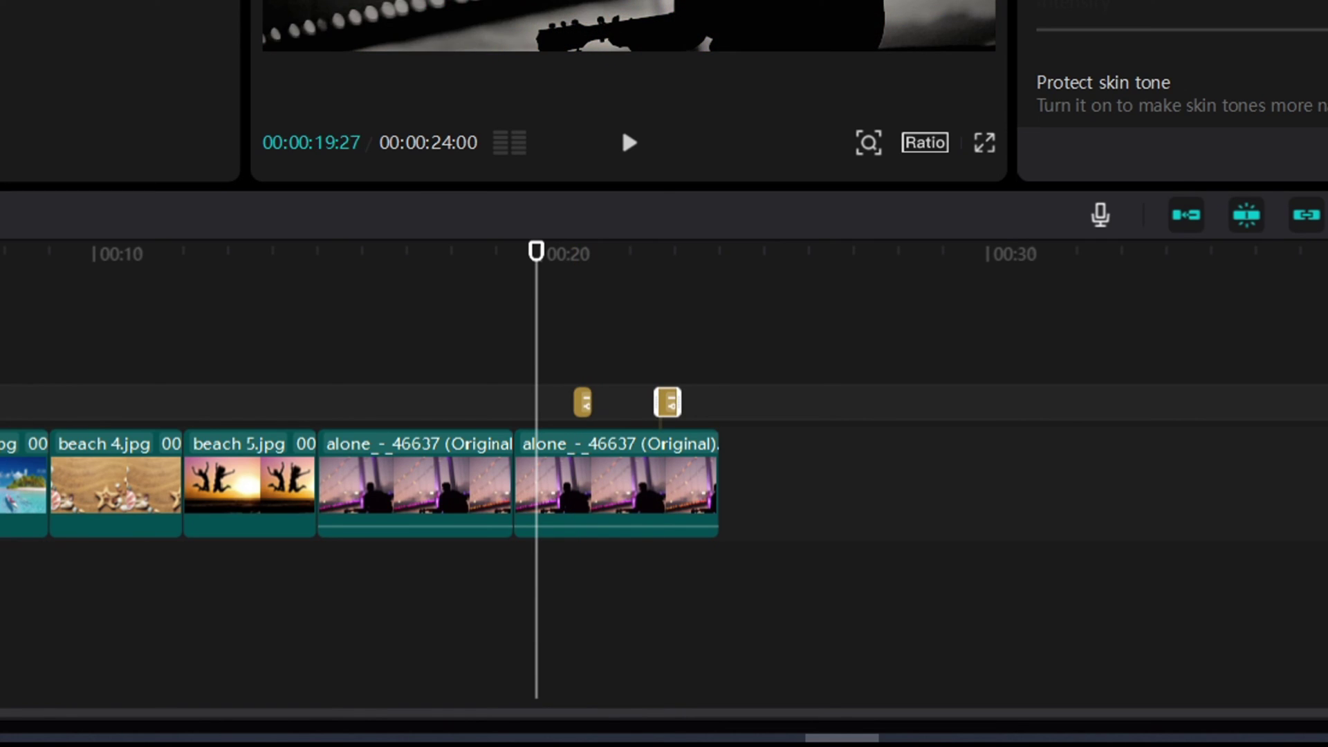
ctrl+scroll(925, 437, up, 4)
drag(926, 404, 735, 409)
drag(1283, 403, 834, 401)
Add a third short adjustment clip after the other two and return the playhead before them.
key(ctrl+c)
key(ctrl+v)
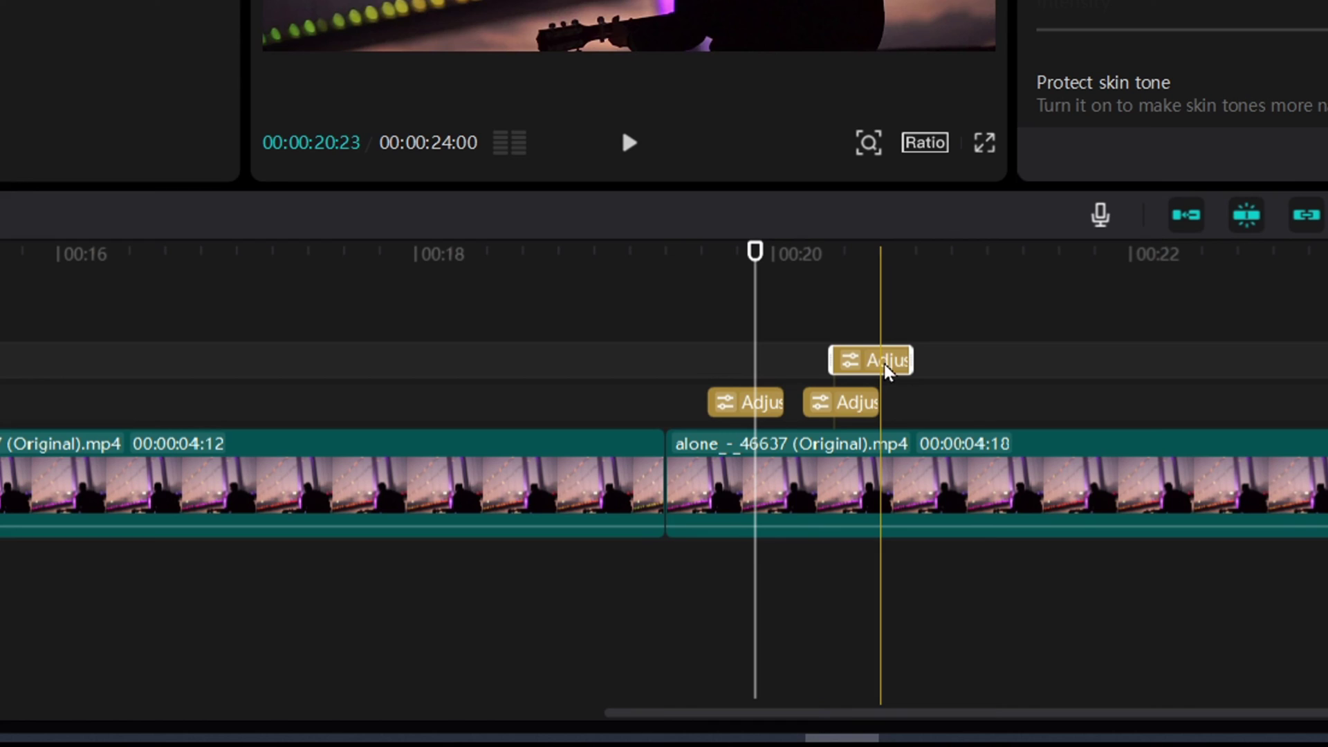
drag(935, 410, 969, 403)
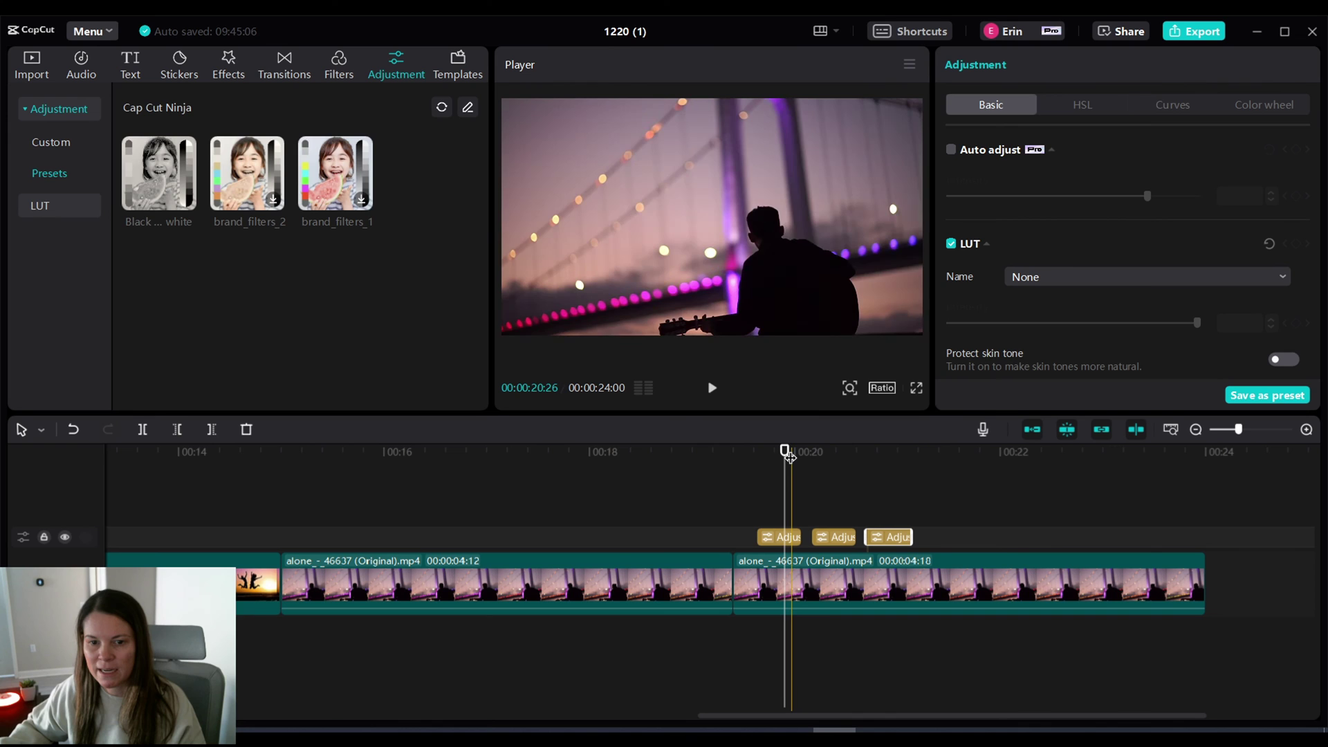
drag(789, 456, 747, 451)
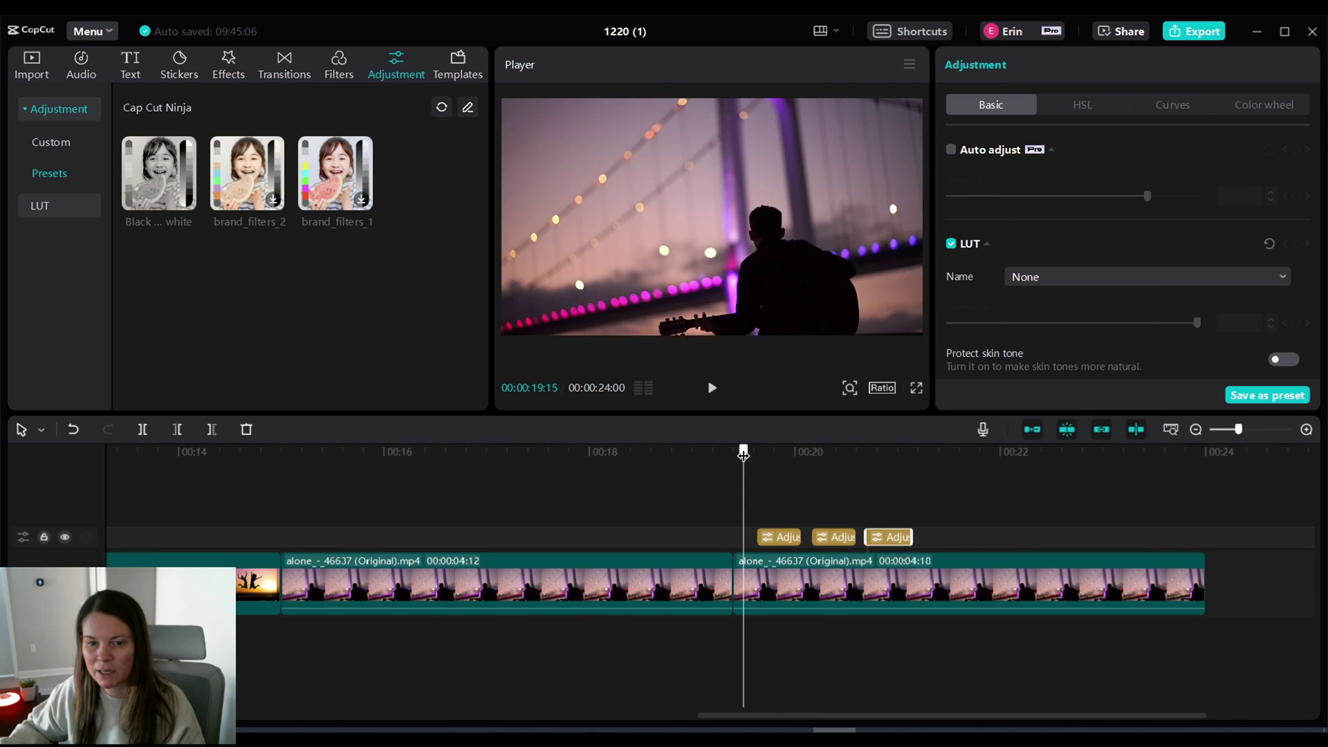
click(713, 389)
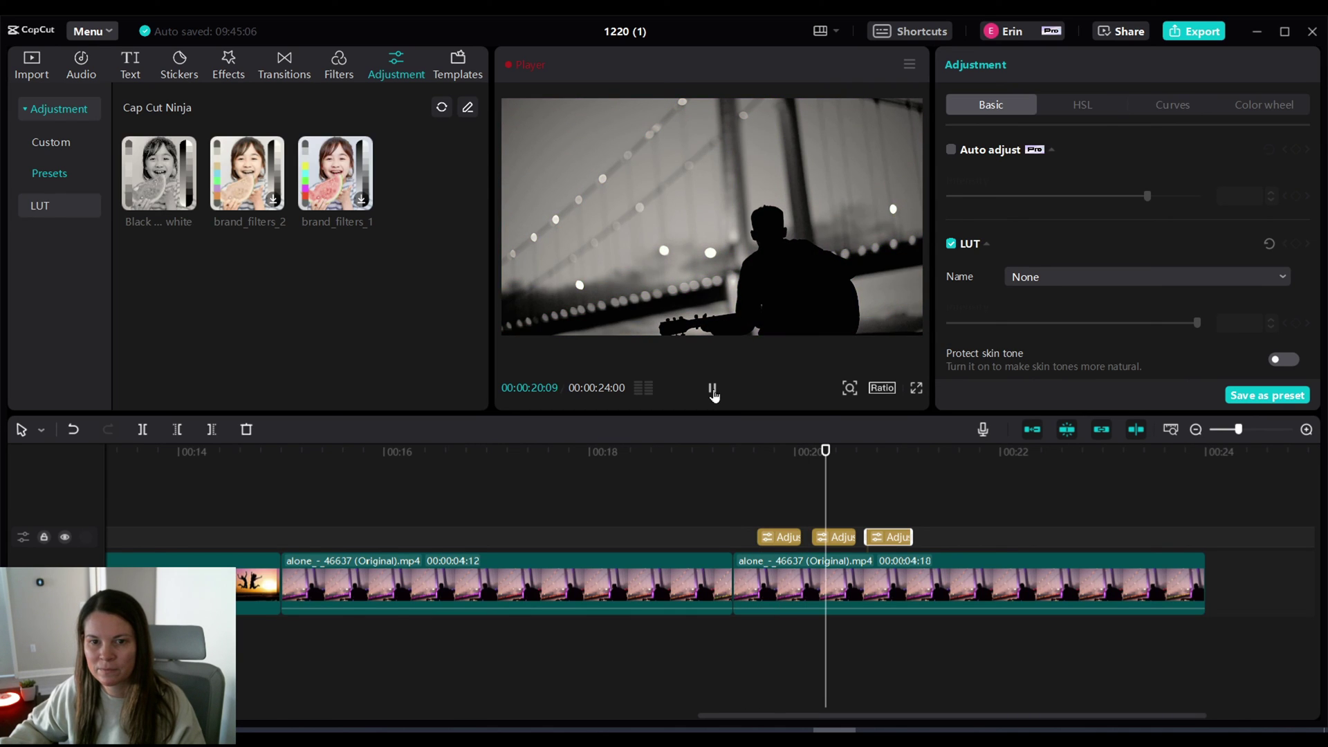
click(712, 389)
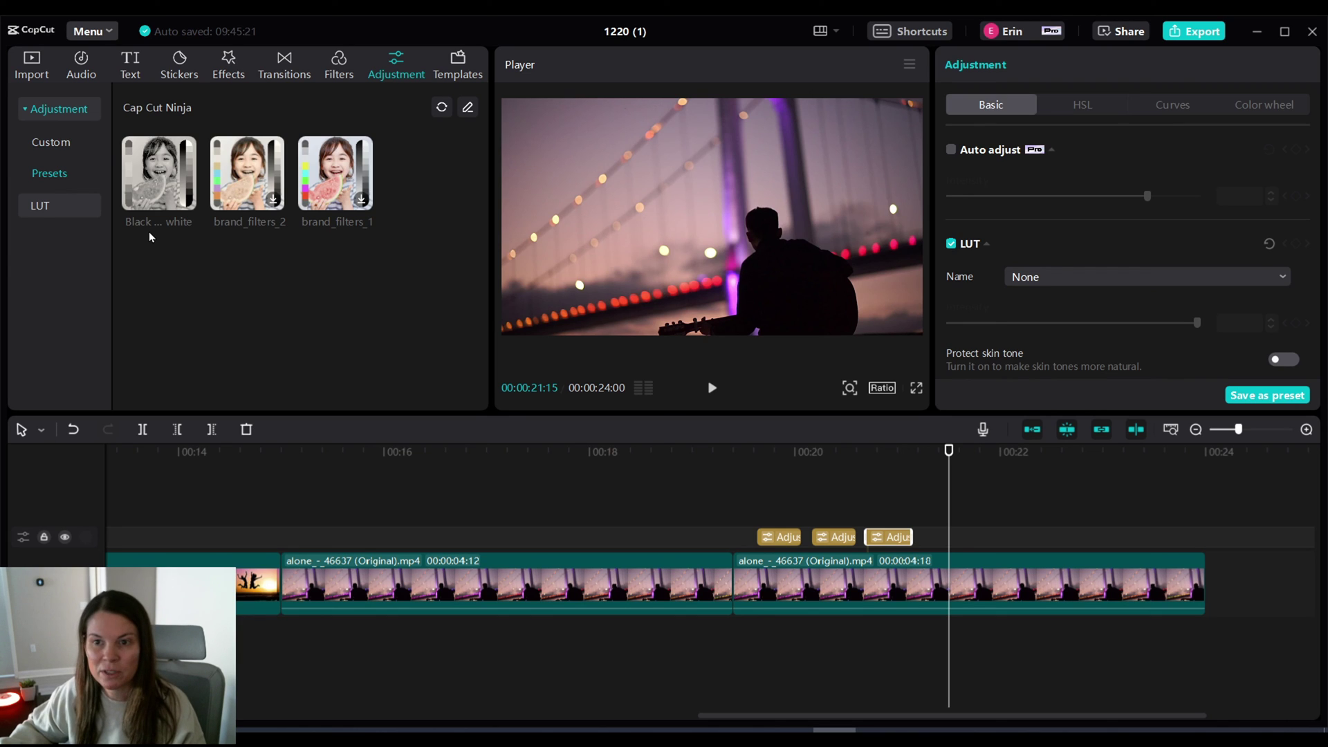
click(161, 195)
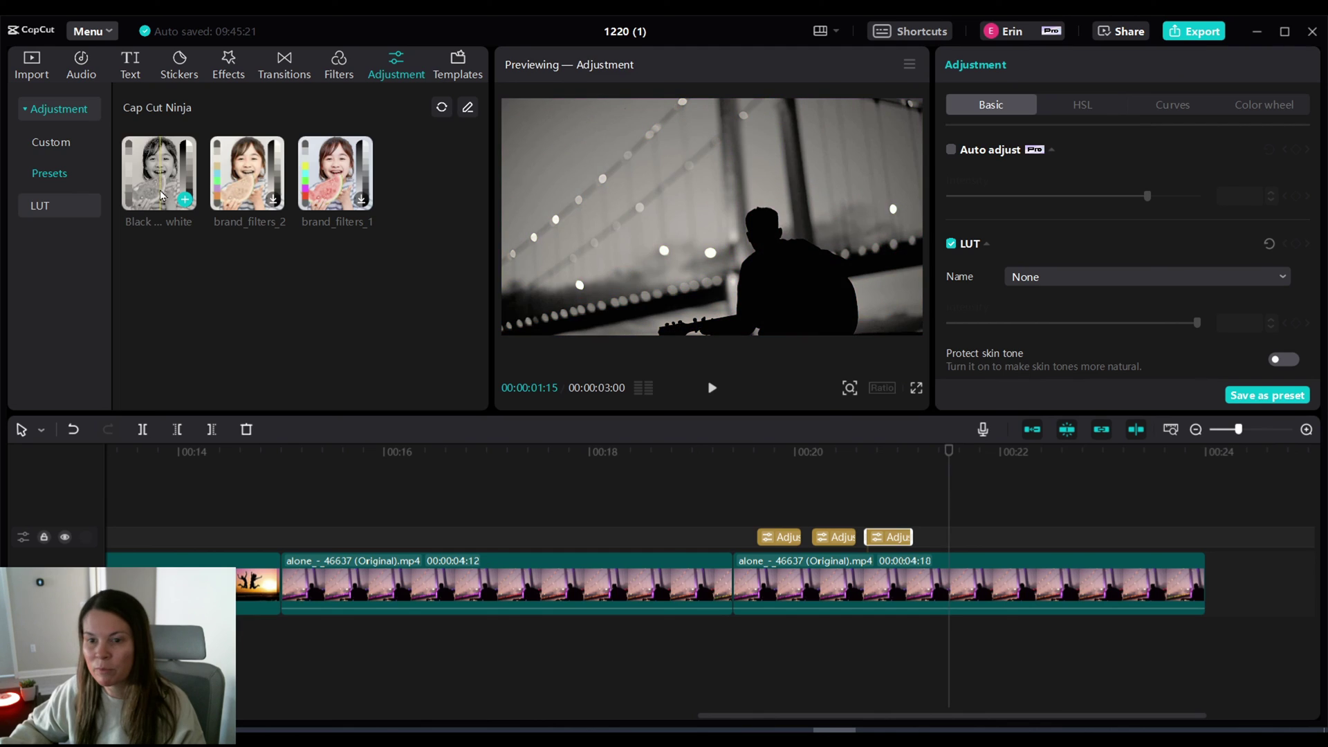